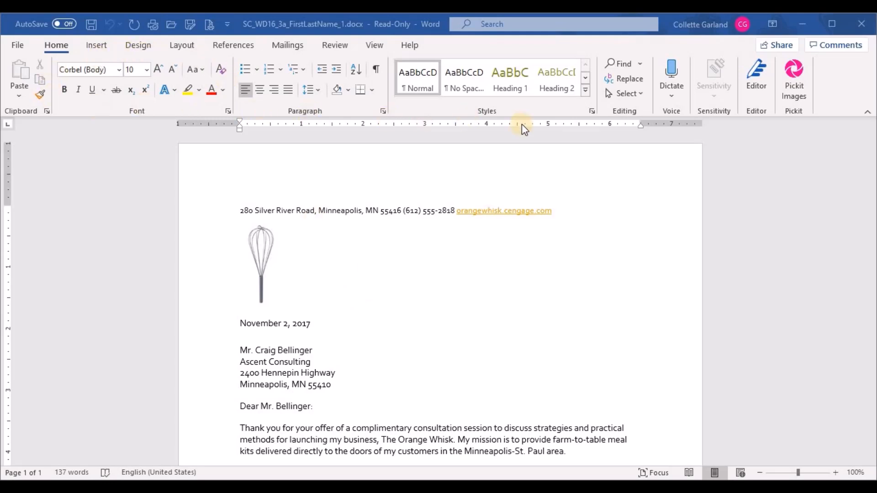
# Set the page margins to Moderate, with 1" top and bottom and 0.75" left and right.
pyautogui.click(104, 44)
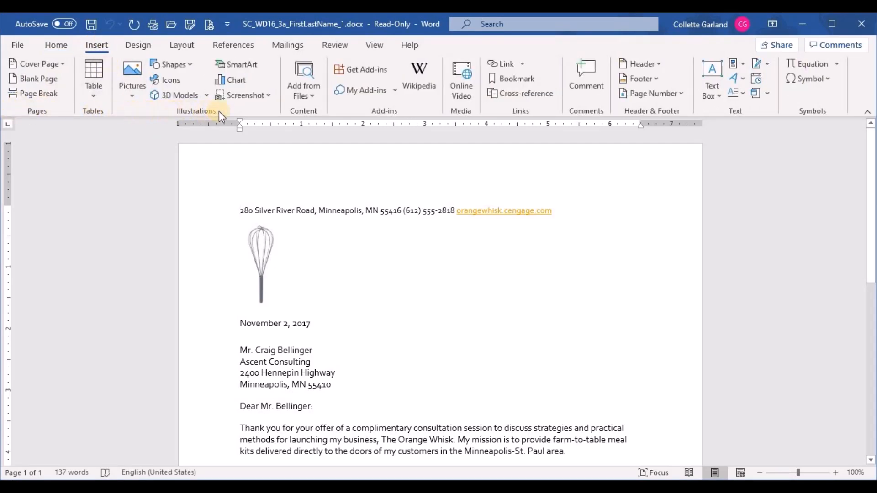
pyautogui.click(136, 49)
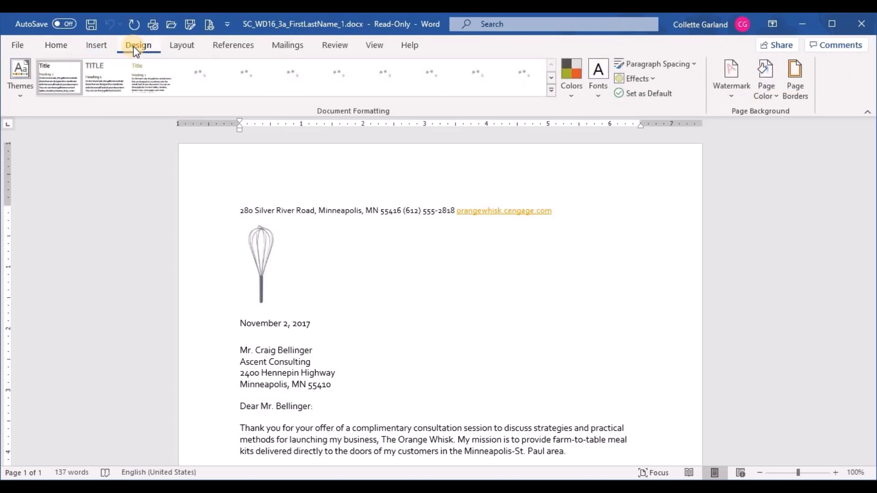
pyautogui.click(192, 45)
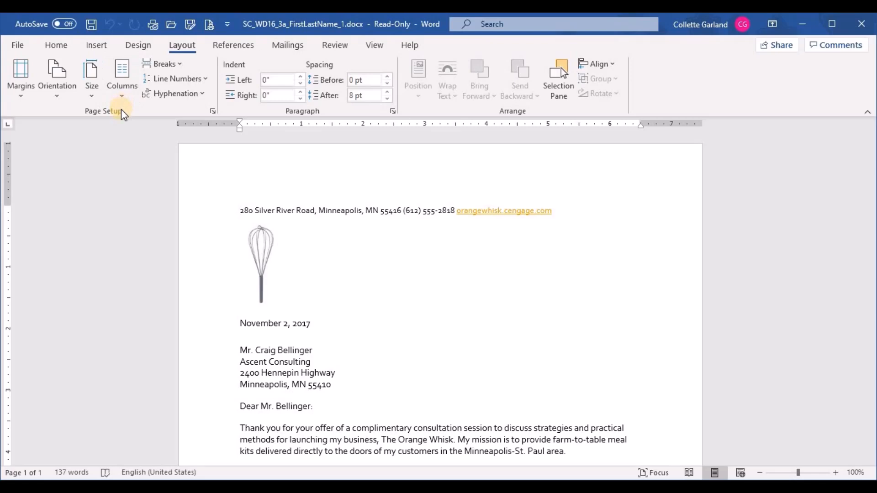
pyautogui.click(26, 88)
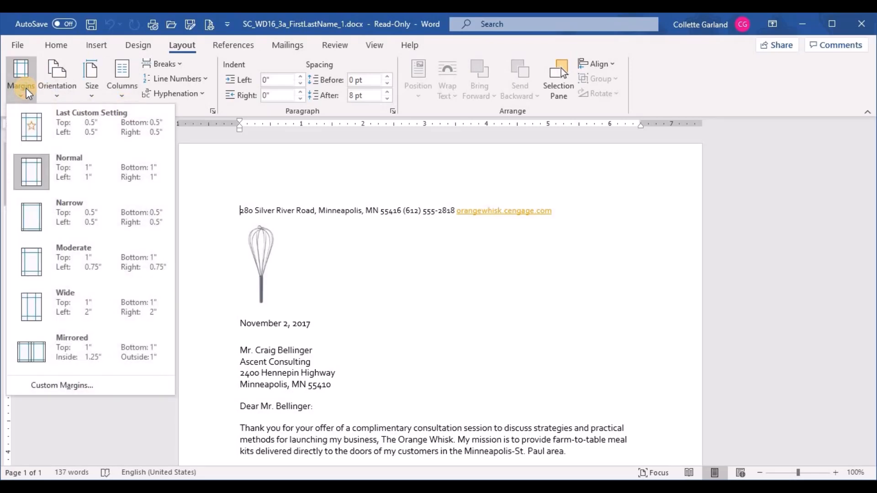
pyautogui.click(78, 266)
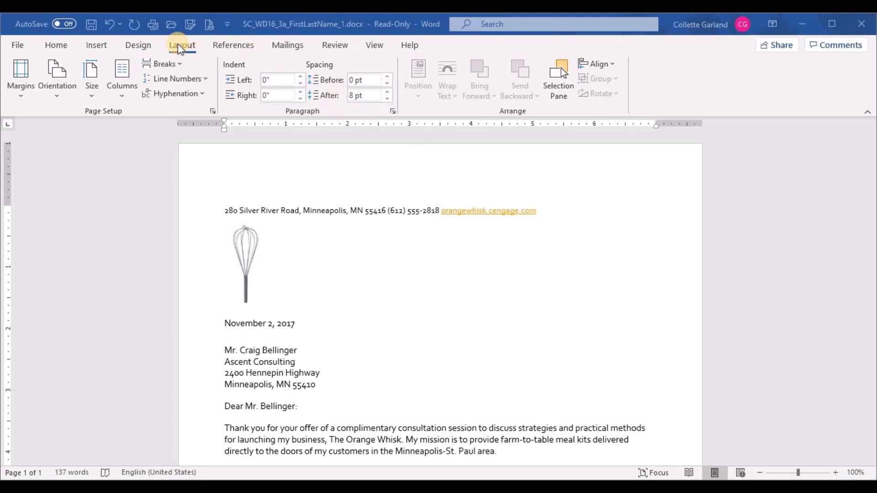
# Apply the Office theme to the document.
pyautogui.click(144, 45)
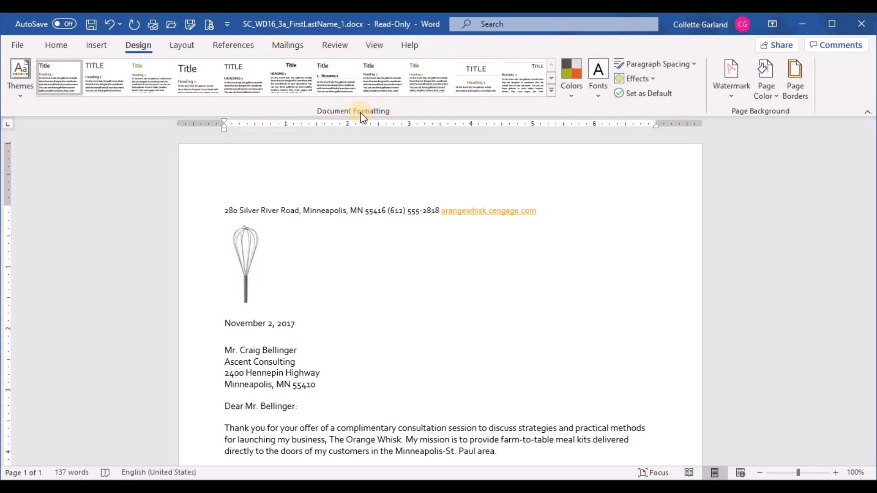
pyautogui.click(21, 84)
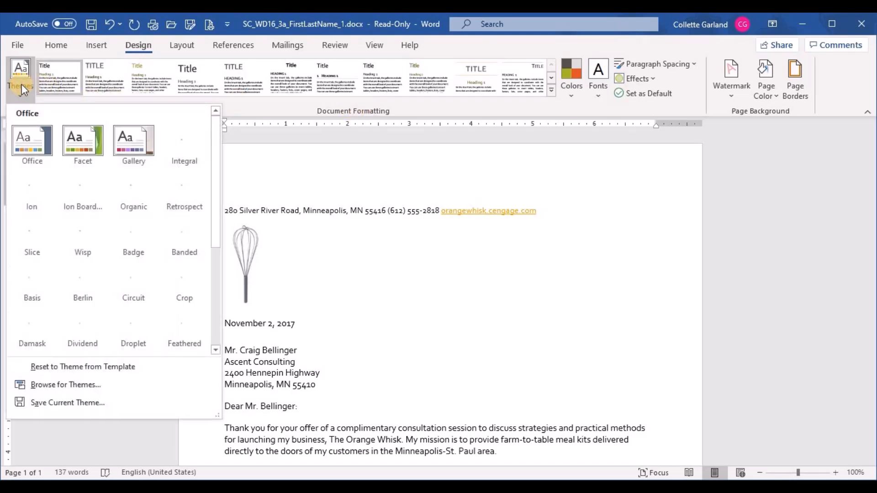
pyautogui.click(40, 140)
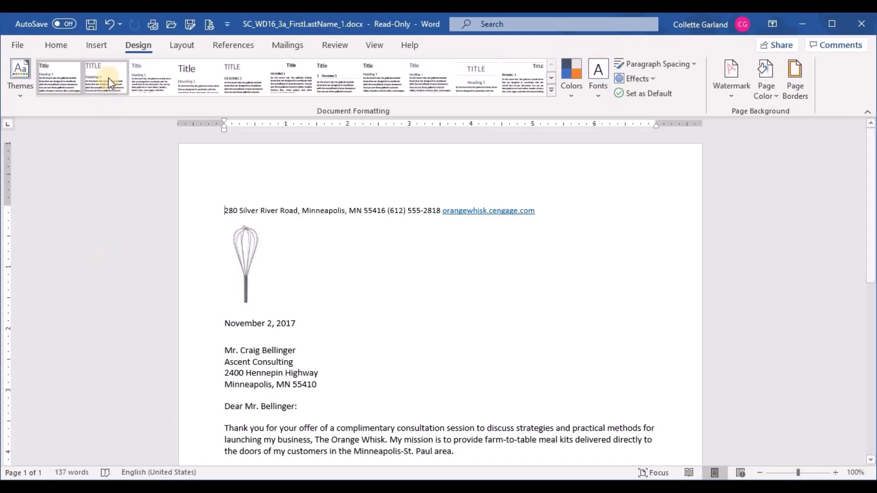
# Draw a rectangle with diagonal corners rounded above the letterhead address line, about 0.45" high and 7.13" wide.
pyautogui.click(97, 44)
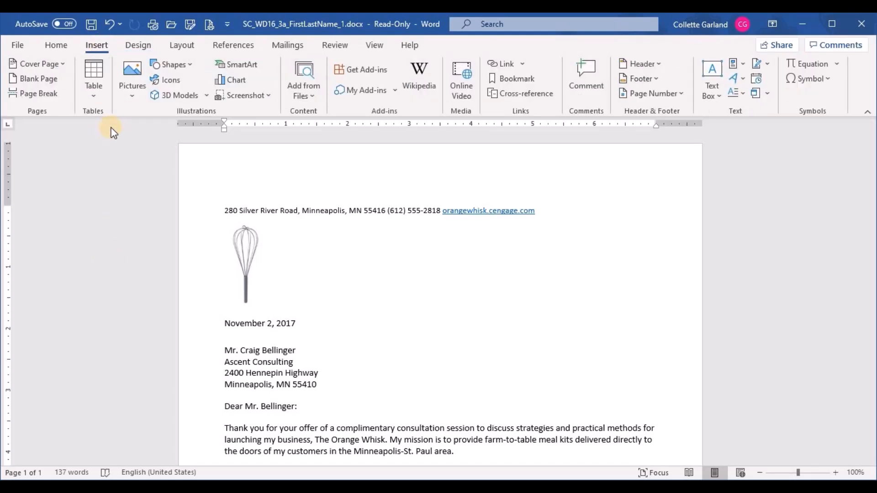
pyautogui.click(192, 70)
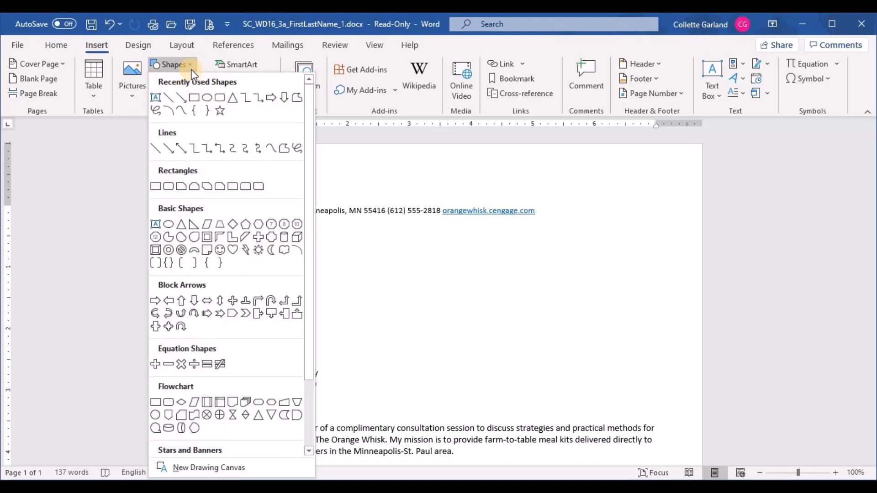
pyautogui.scroll(-3, 209, 314)
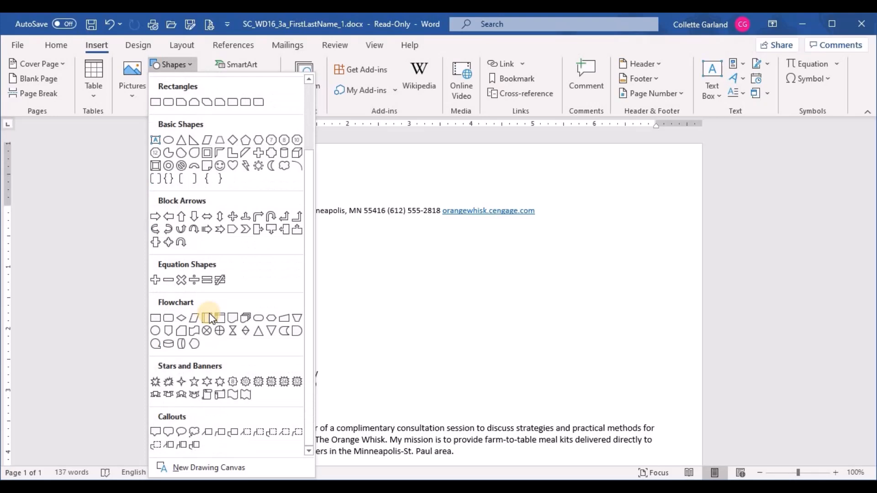
pyautogui.scroll(3, 207, 366)
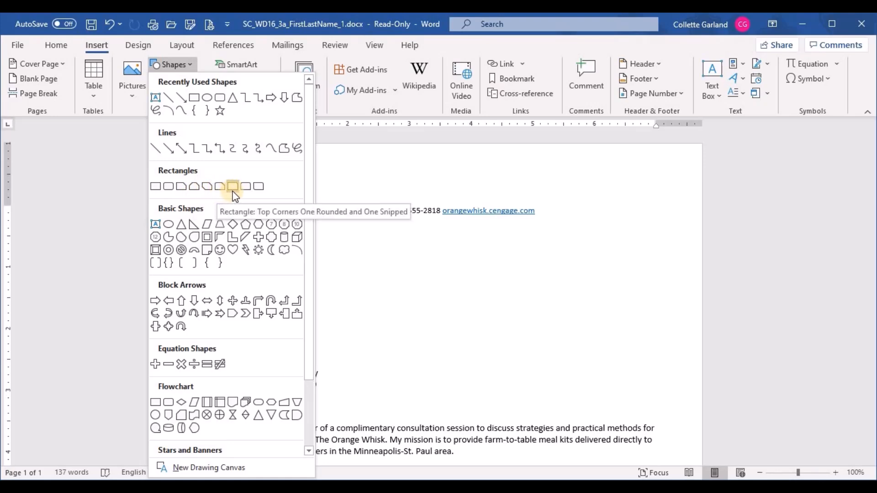
pyautogui.click(259, 186)
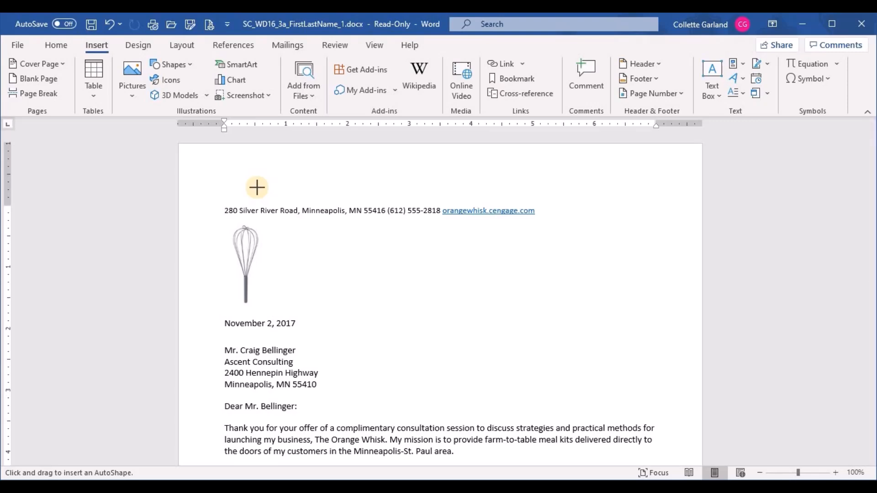
pyautogui.moveTo(224, 174); pyautogui.dragTo(663, 201)
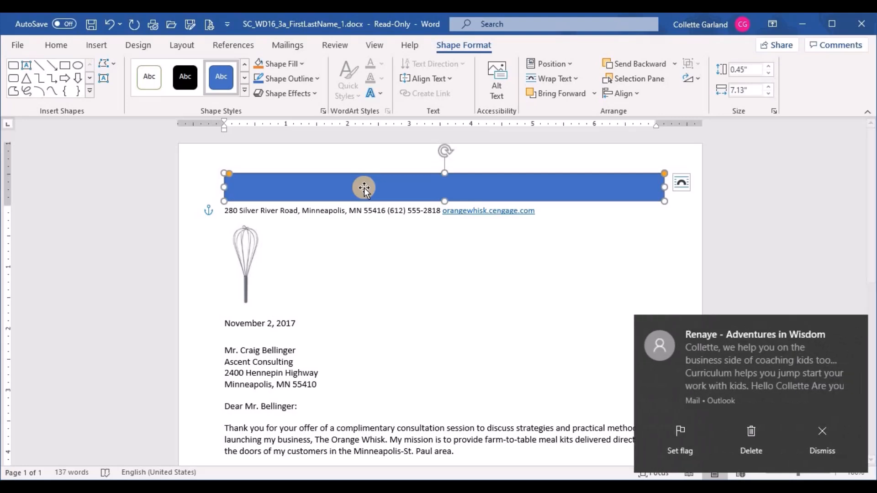
pyautogui.click(818, 445)
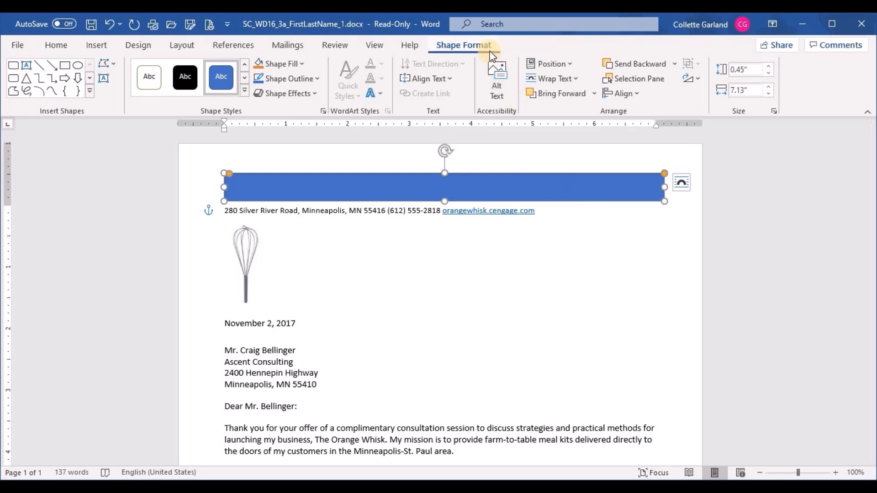
# Resize the rectangle above the address line to a height of 0.75" and a width of 6.4".
pyautogui.click(408, 323)
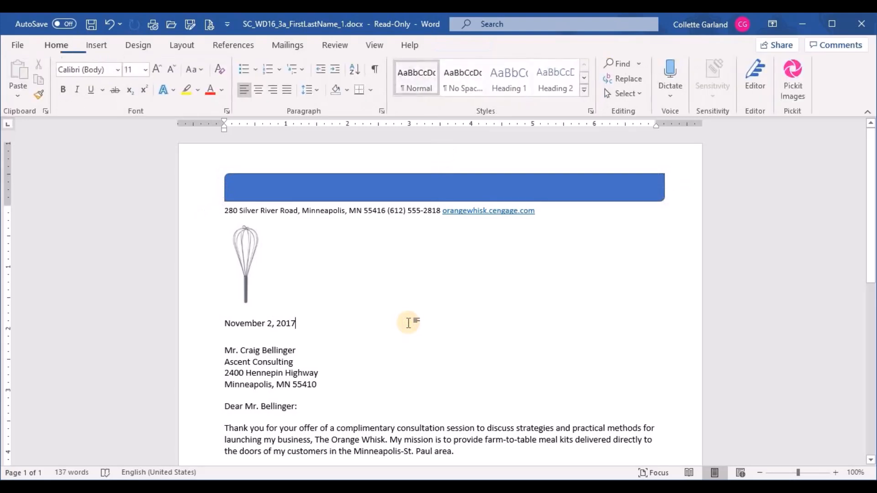
pyautogui.click(432, 194)
pyautogui.click(460, 45)
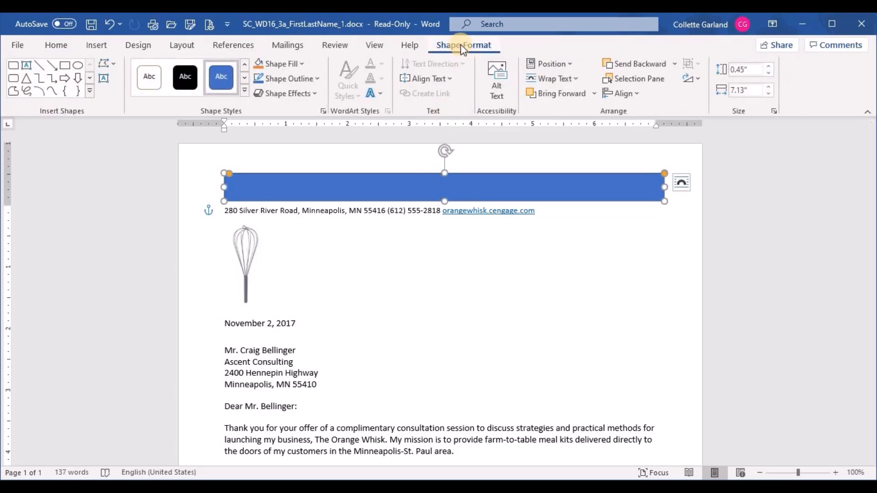
pyautogui.click(759, 69)
pyautogui.write('0.75')
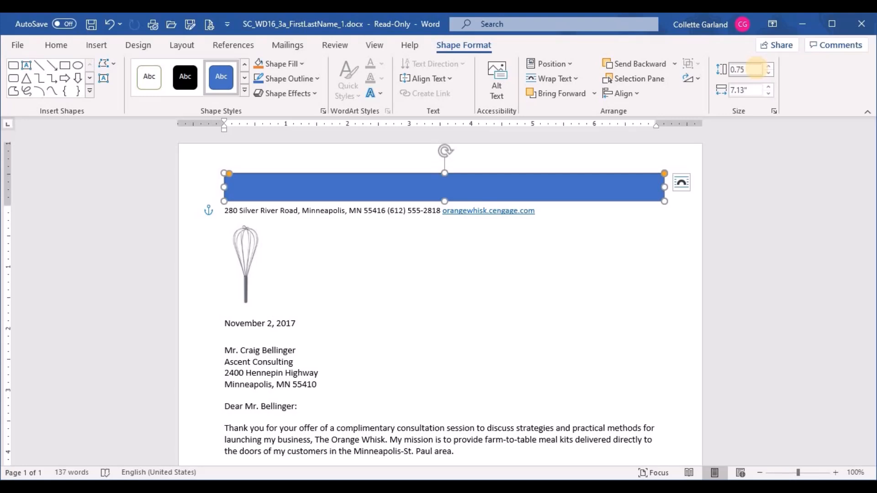
pyautogui.click(750, 136)
pyautogui.click(618, 183)
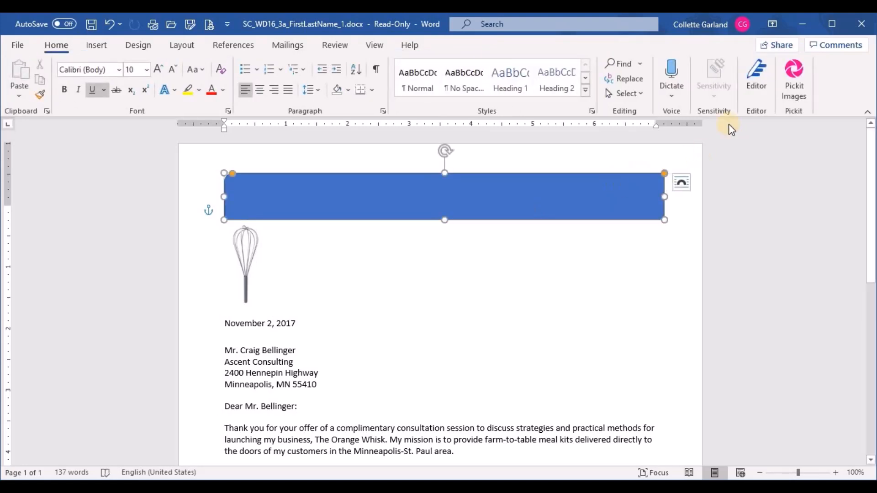
pyautogui.click(751, 94)
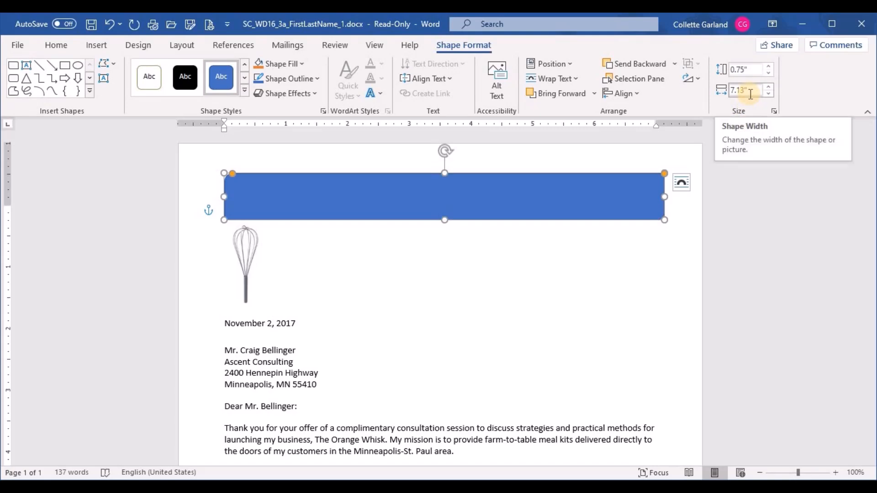
pyautogui.write('6.4')
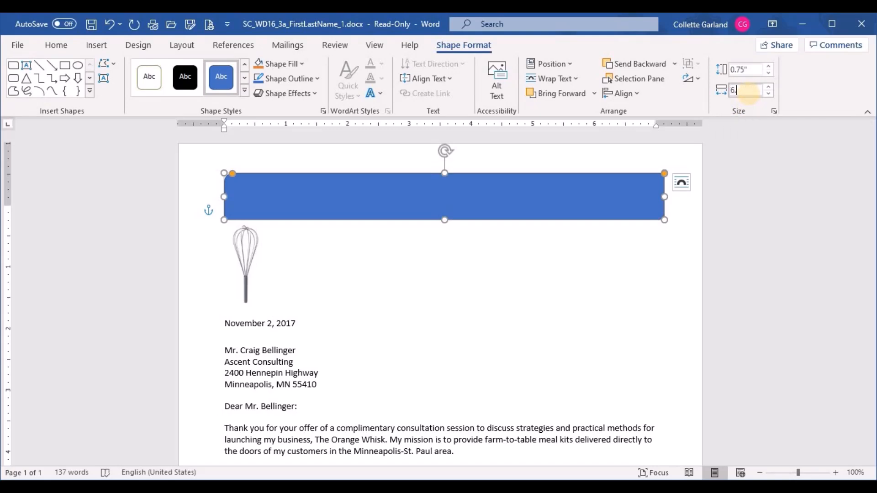
pyautogui.press('Return')
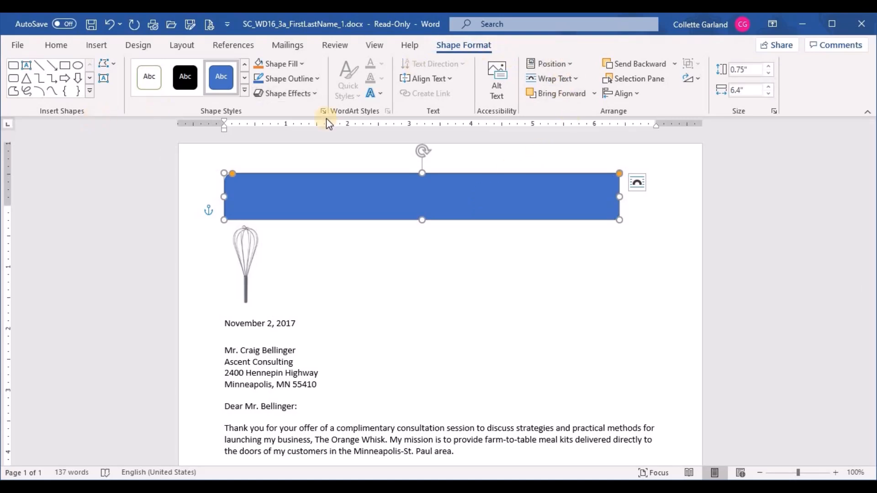
# Position the rectangle at the top left of the page and set its text wrapping to Top and Bottom.
pyautogui.click(573, 66)
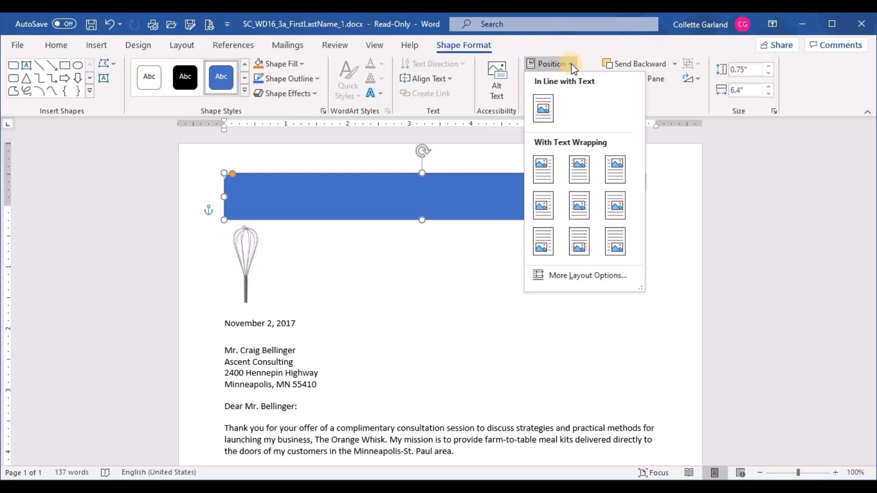
pyautogui.click(549, 174)
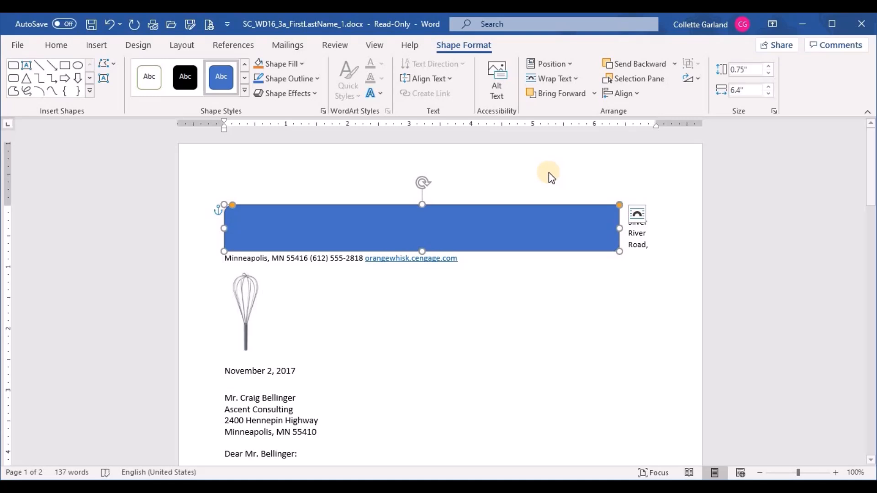
pyautogui.click(576, 80)
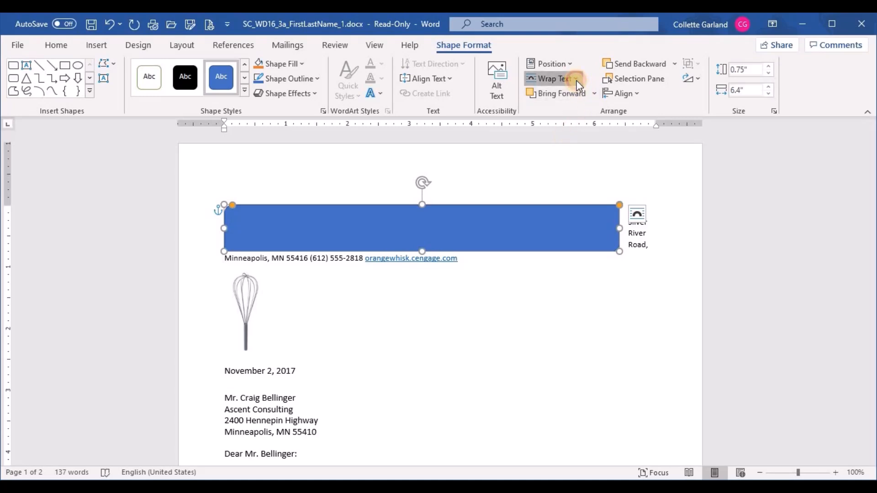
pyautogui.click(577, 81)
pyautogui.click(636, 214)
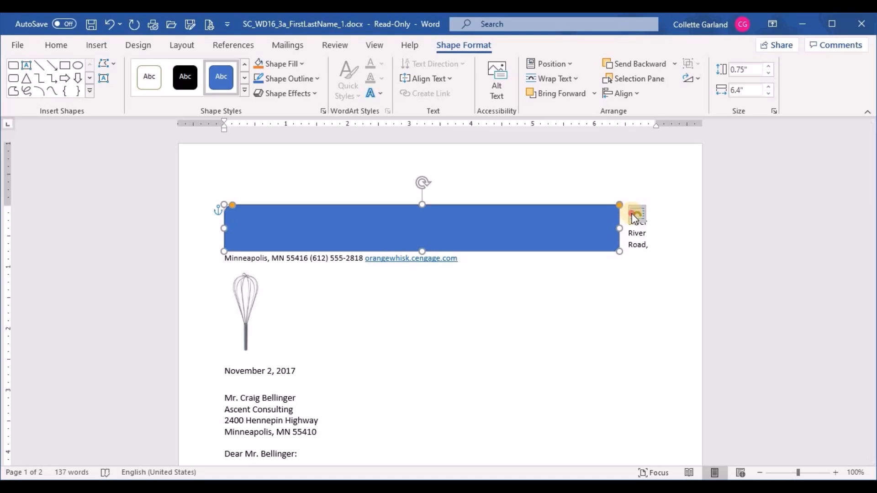
pyautogui.click(622, 181)
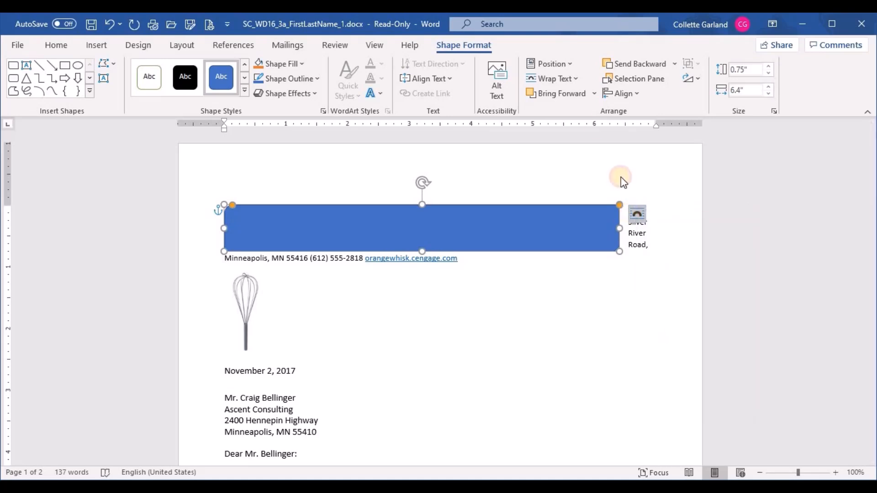
pyautogui.click(580, 80)
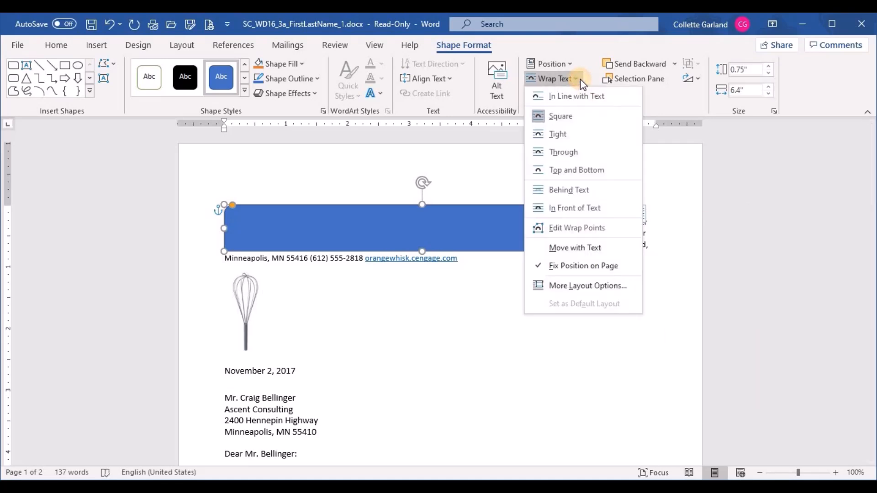
pyautogui.click(580, 168)
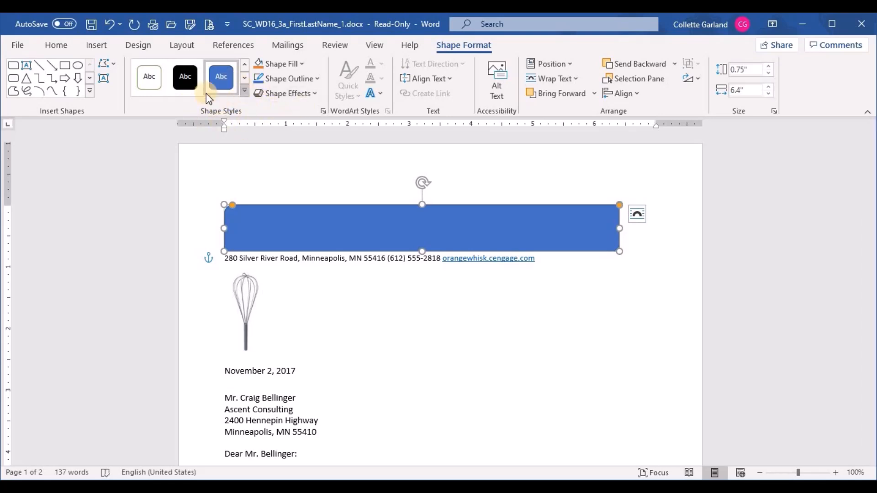
# Apply the orange gradient theme style from the fifth style row to the rectangle and add the text The Orange Whisk inside it.
pyautogui.click(245, 91)
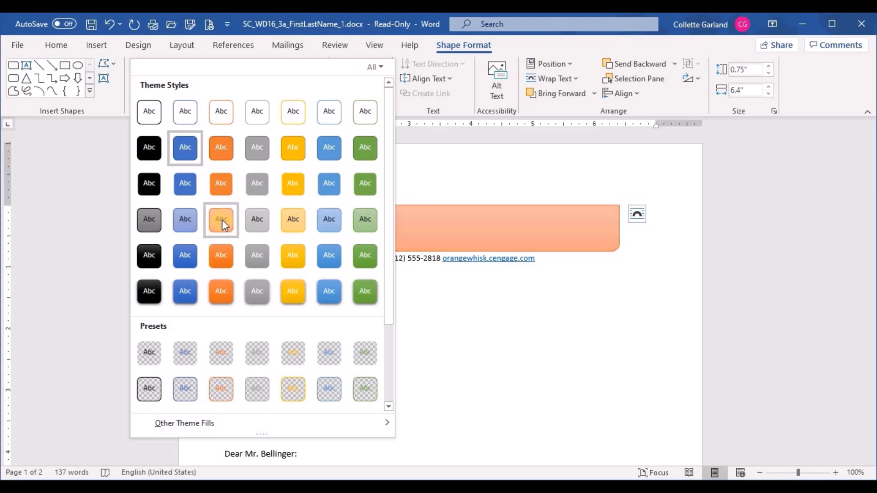
pyautogui.click(216, 260)
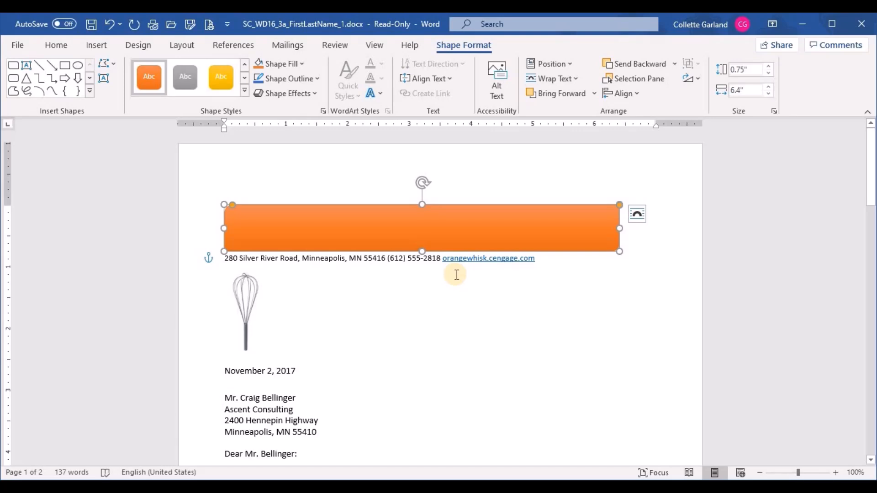
pyautogui.click(409, 231)
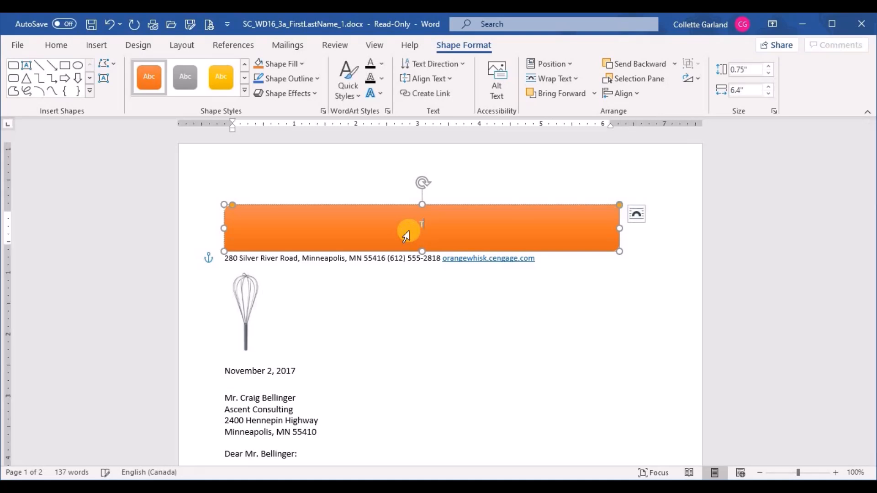
pyautogui.write('The Orange Whisk')
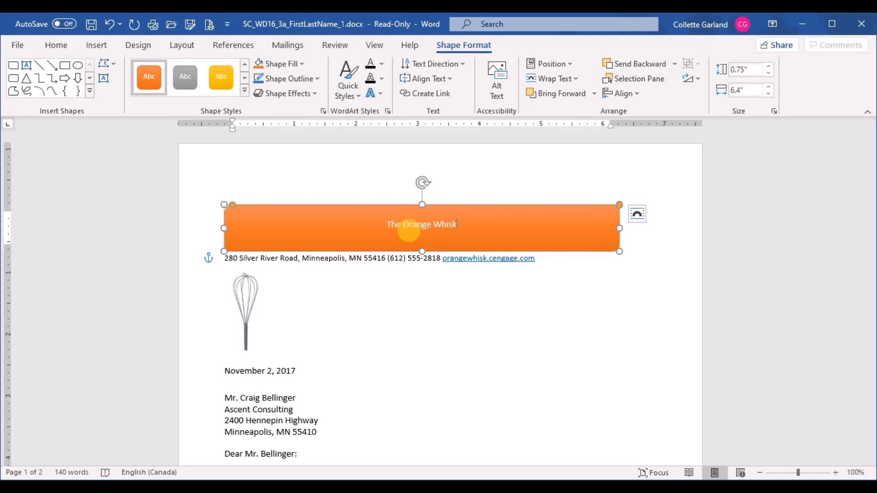
# Set the font size of the text The Orange Whisk in the rectangle to 28.
pyautogui.moveTo(461, 225); pyautogui.dragTo(385, 224)
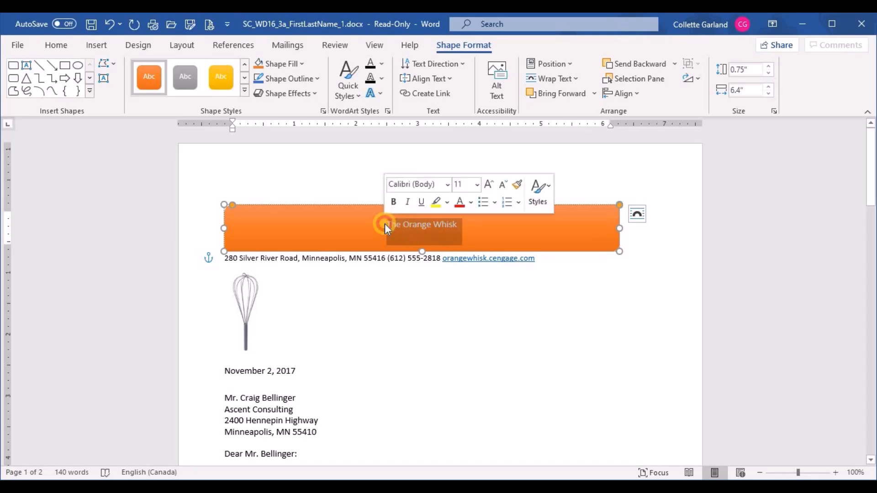
pyautogui.click(477, 185)
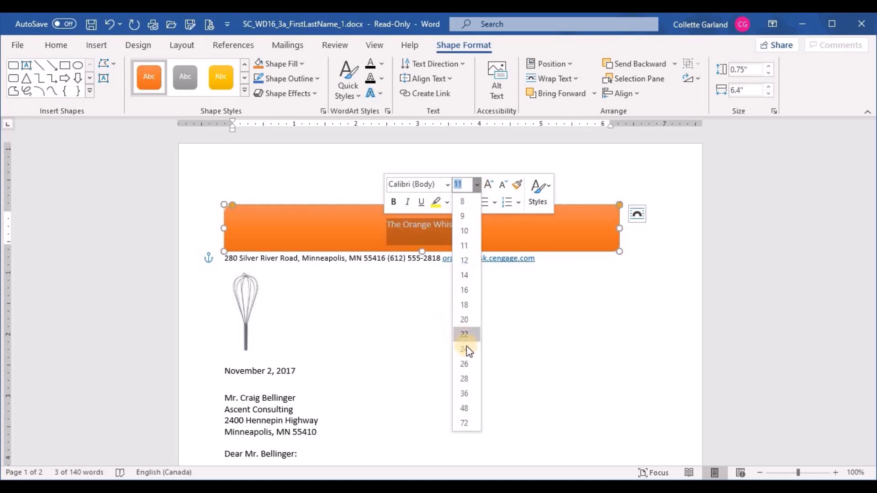
pyautogui.click(466, 377)
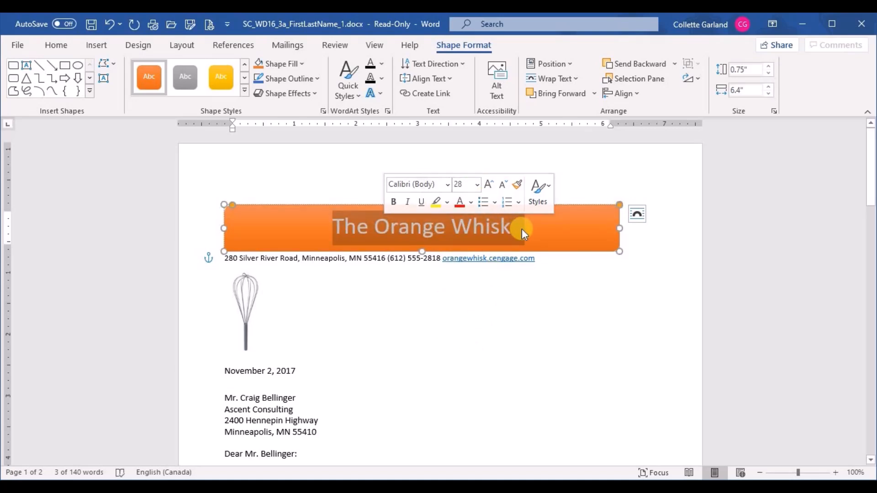
pyautogui.click(553, 271)
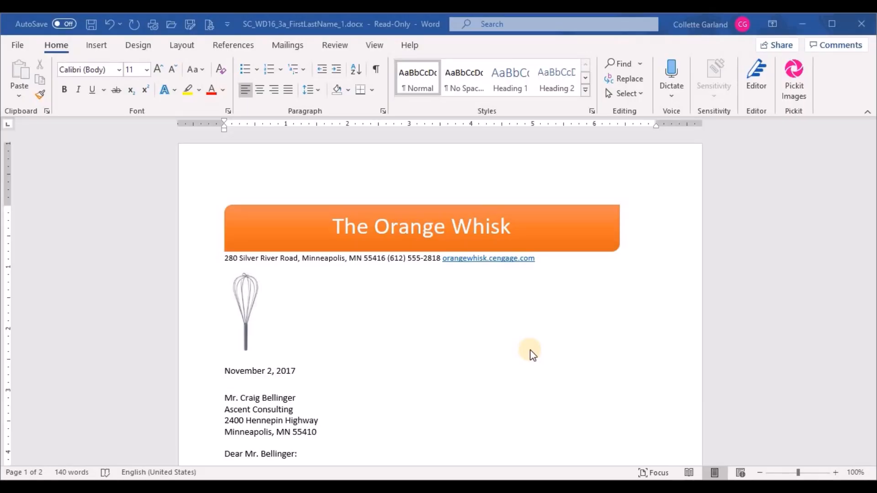
# Scale the whisk picture below the address line down to a height of 0.75", keeping the aspect ratio locked.
pyautogui.click(254, 304)
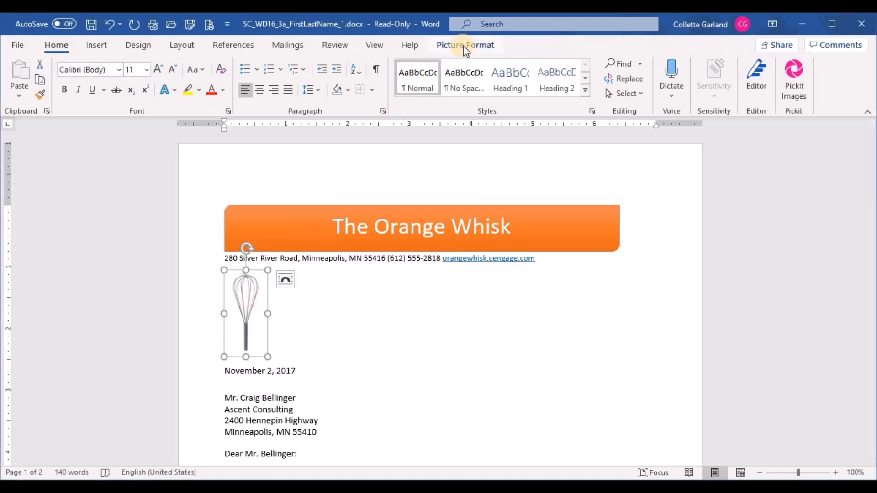
pyautogui.click(387, 338)
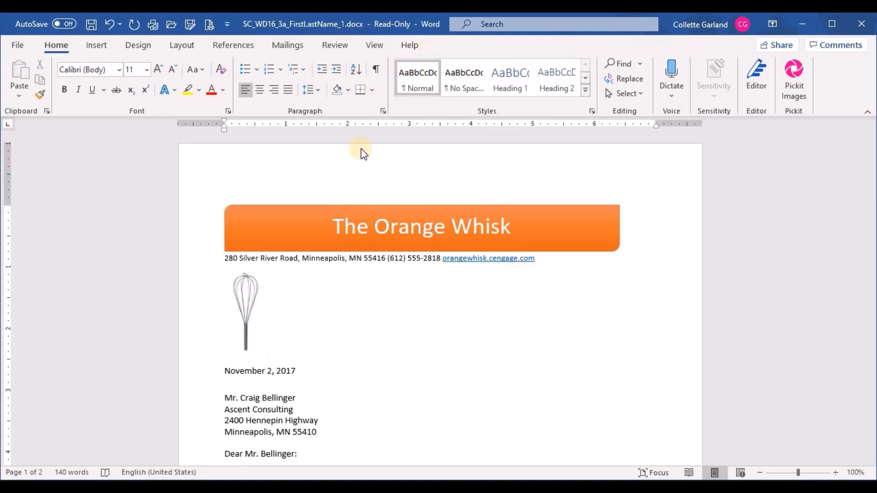
pyautogui.click(247, 295)
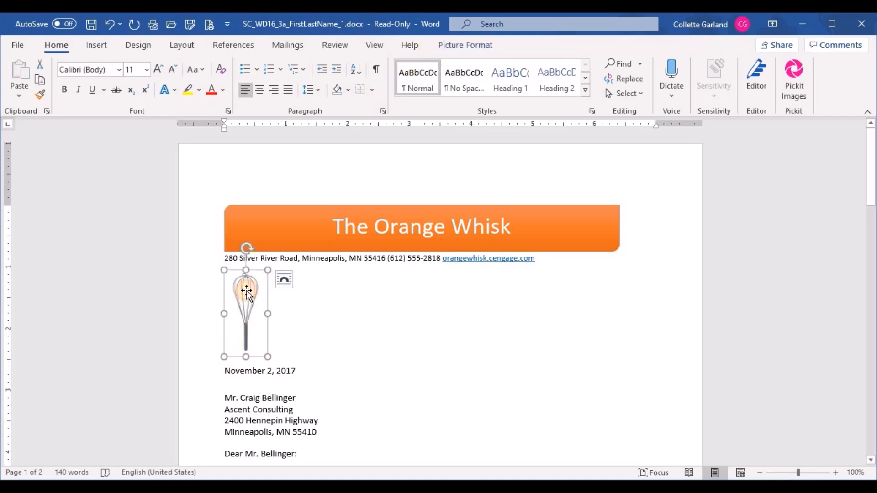
pyautogui.click(479, 46)
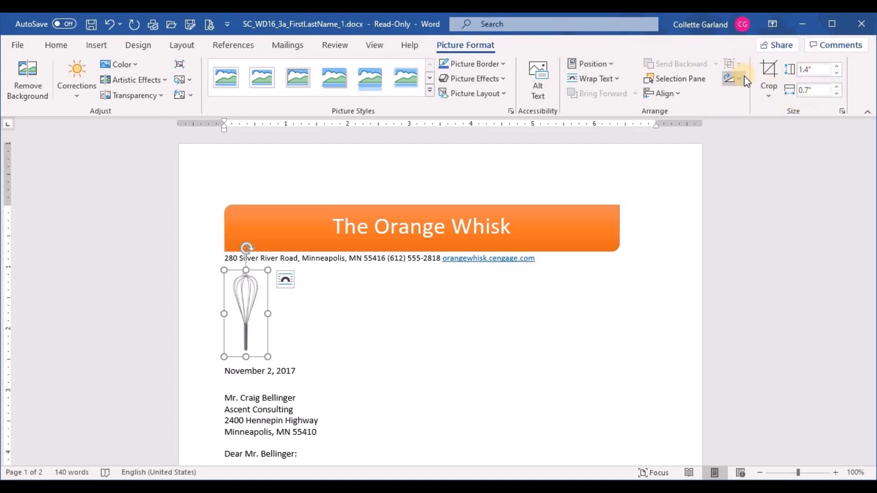
pyautogui.click(843, 112)
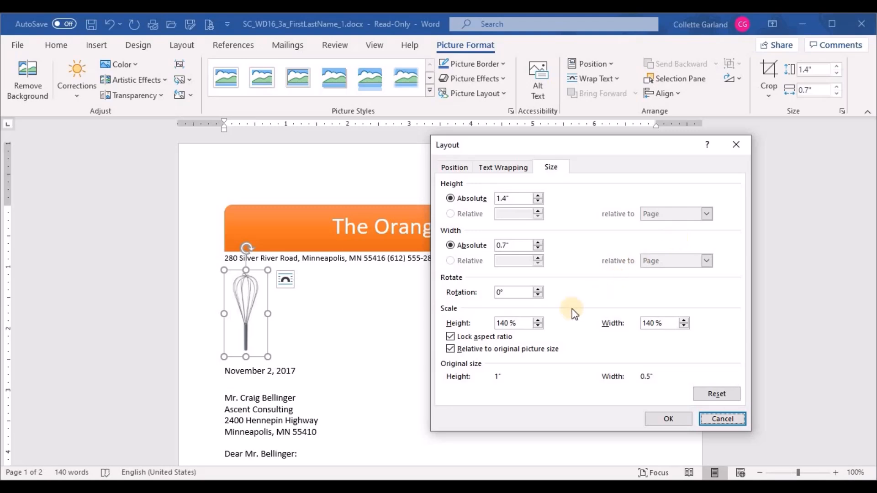
pyautogui.click(538, 326)
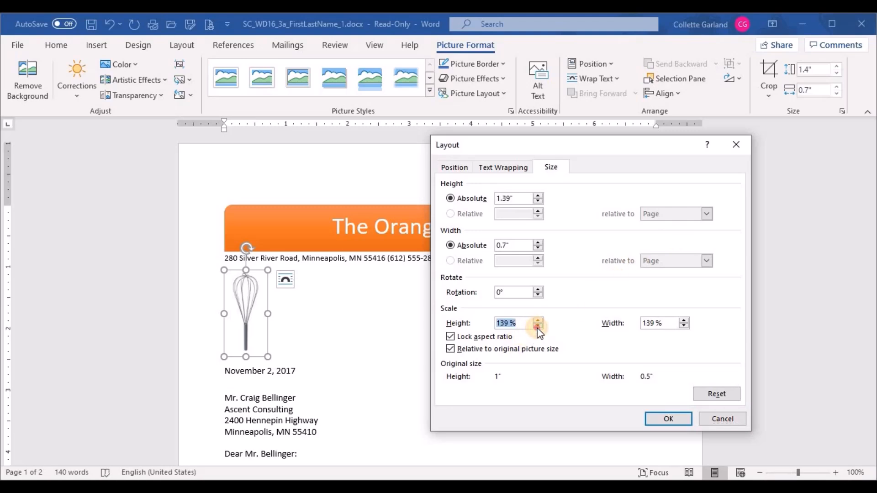
pyautogui.click(538, 327)
pyautogui.click(538, 327)
pyautogui.click(538, 327)
pyautogui.click(538, 327)
pyautogui.click(537, 327)
pyautogui.click(650, 419)
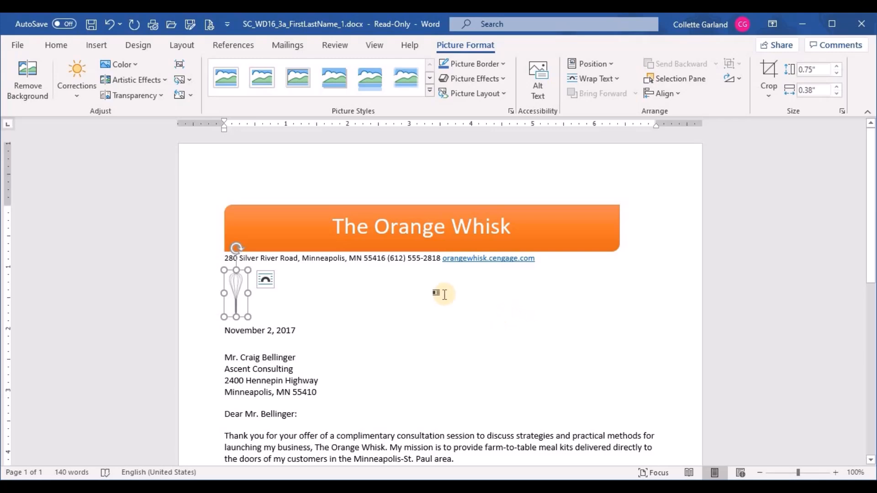
# Recolor the whisk picture with the orange variation in the second Recolor row and give it an orange theme-color border.
pyautogui.click(133, 68)
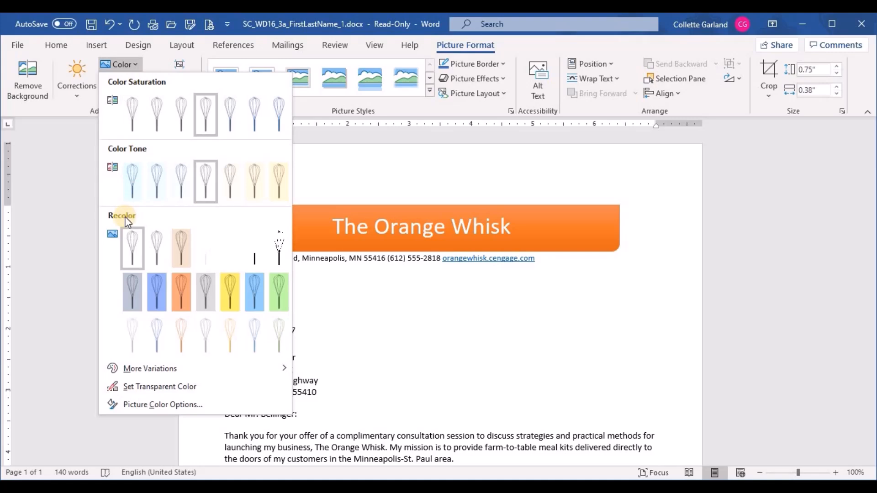
pyautogui.click(182, 286)
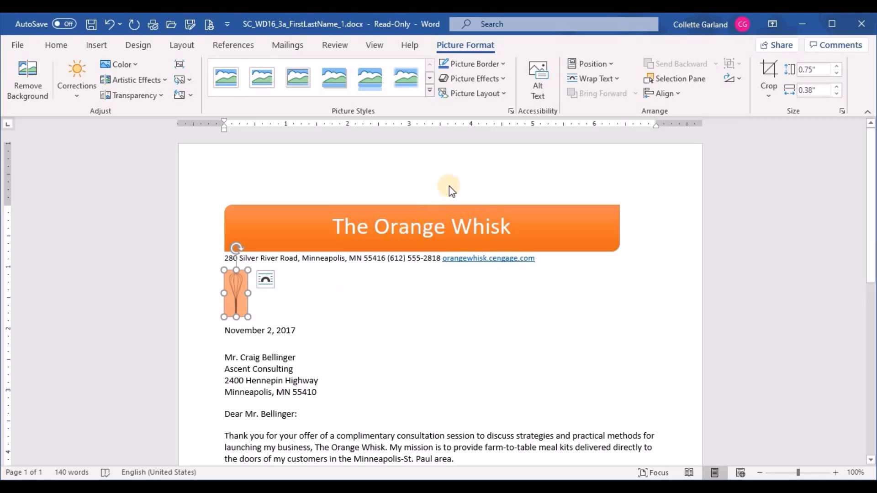
pyautogui.click(503, 65)
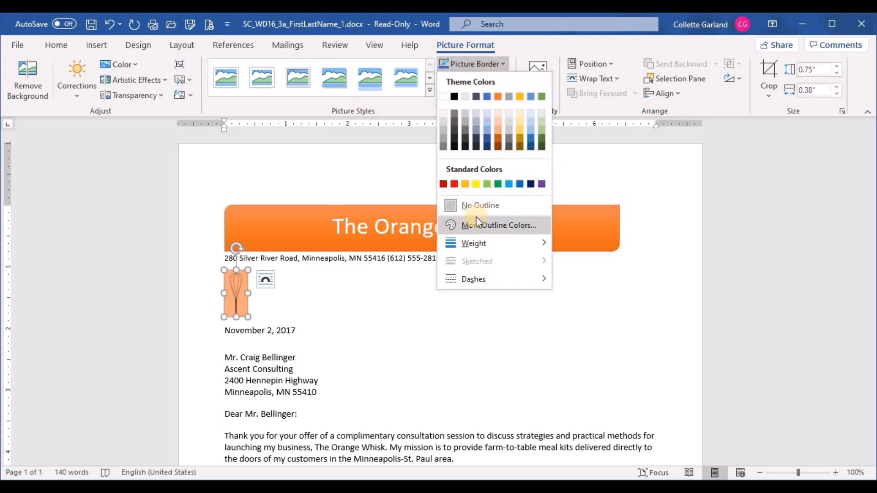
pyautogui.click(498, 97)
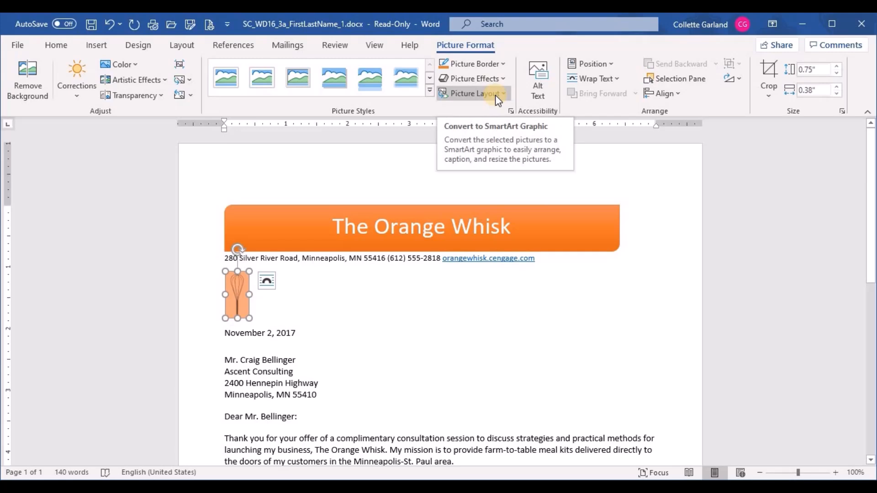
# Set the whisk picture's text wrapping to Square and move it just right of the letterhead rectangle, aligned with it.
pyautogui.click(615, 81)
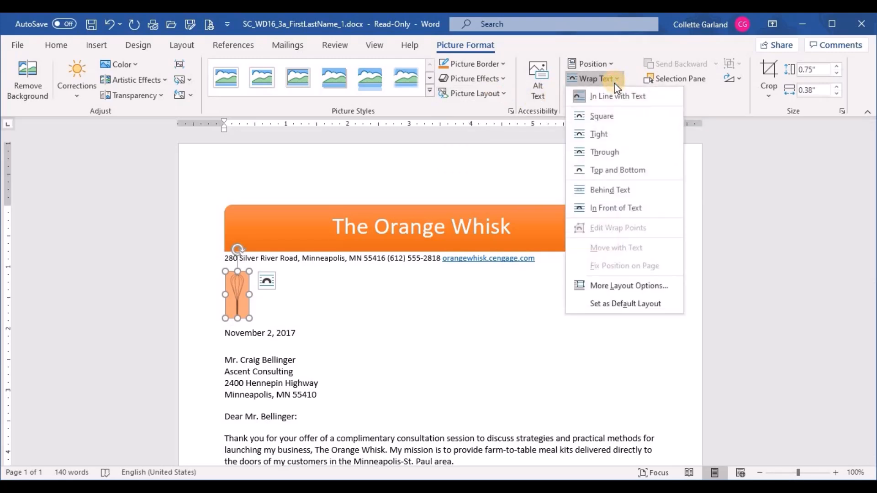
pyautogui.click(608, 114)
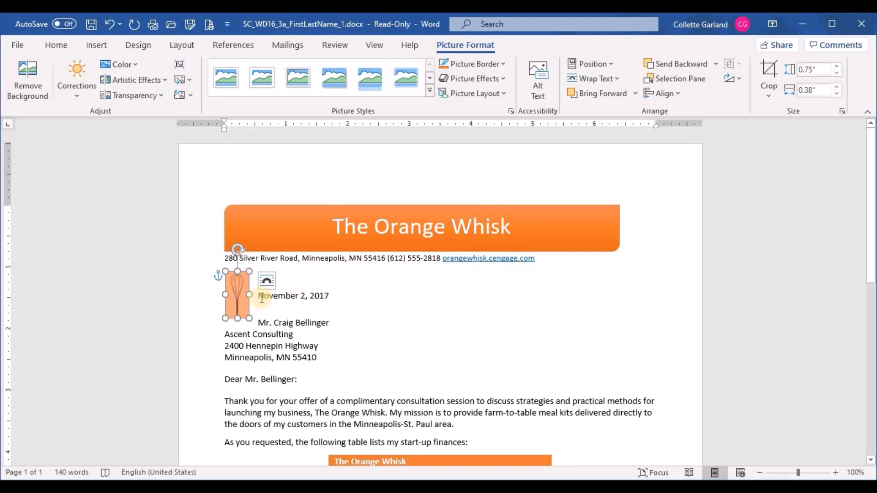
pyautogui.moveTo(237, 292); pyautogui.dragTo(637, 225)
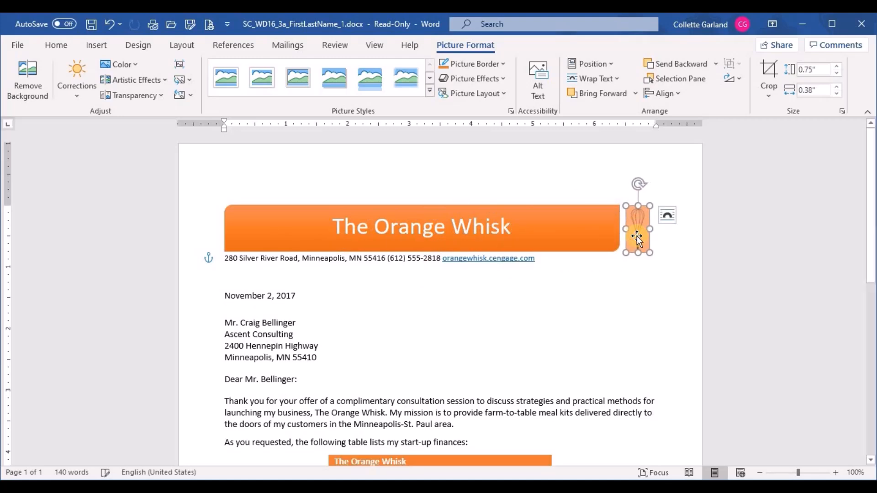
pyautogui.click(591, 299)
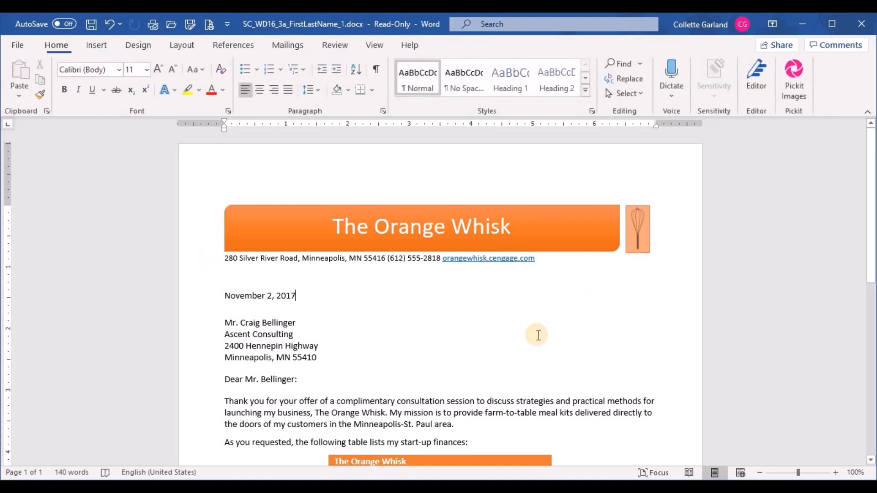
pyautogui.click(642, 222)
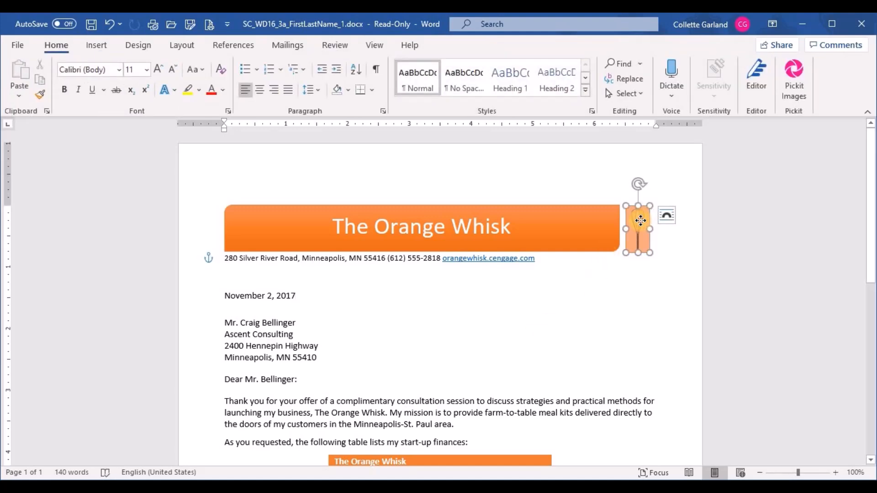
pyautogui.moveTo(640, 218); pyautogui.dragTo(643, 210)
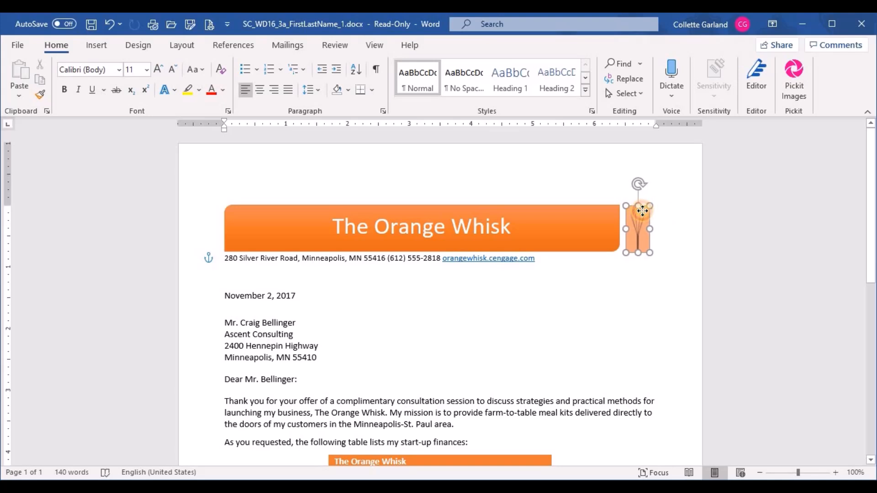
pyautogui.click(569, 295)
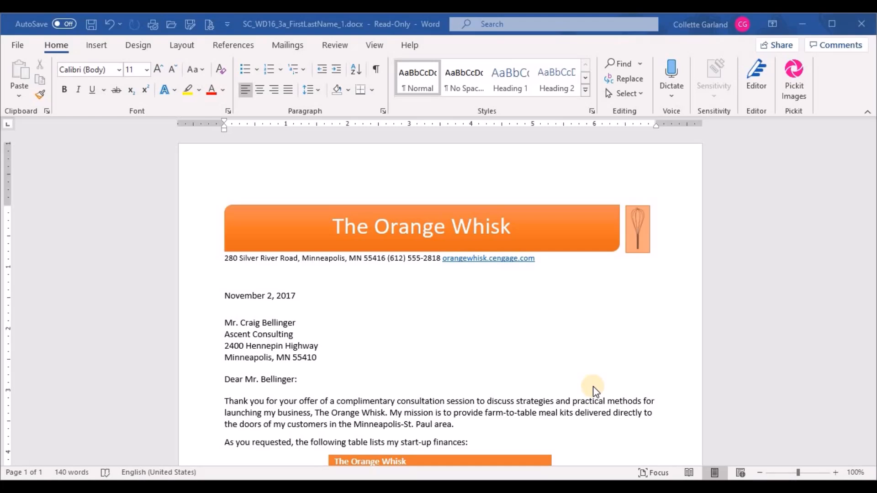
# Add a space between the phone number and web address, then open the full symbol set there with the Symbol font.
pyautogui.click(440, 260)
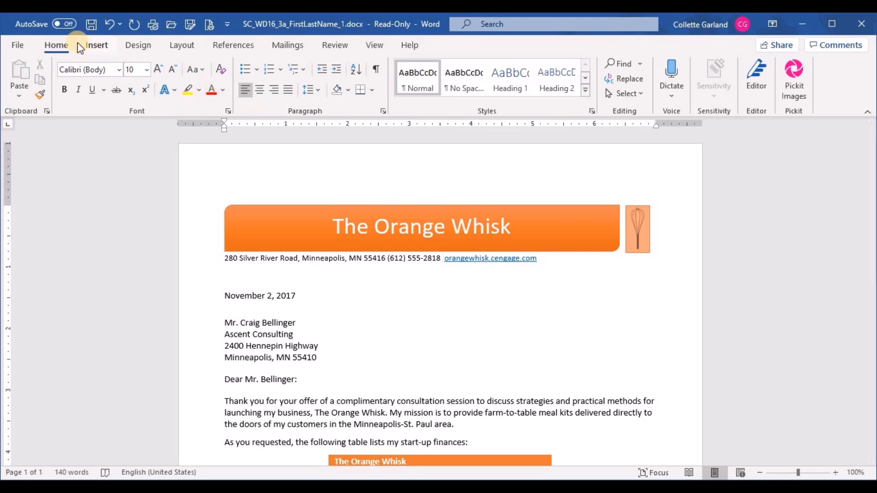
pyautogui.click(96, 46)
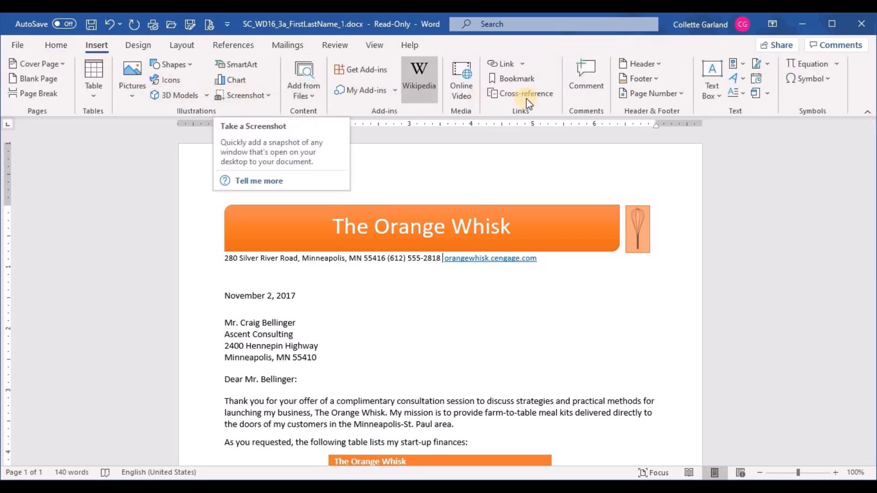
pyautogui.click(820, 81)
pyautogui.click(819, 178)
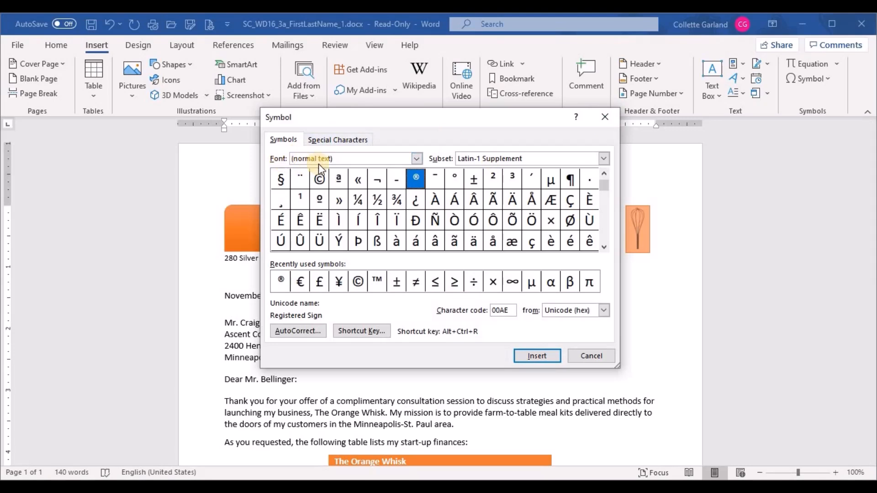
pyautogui.click(419, 160)
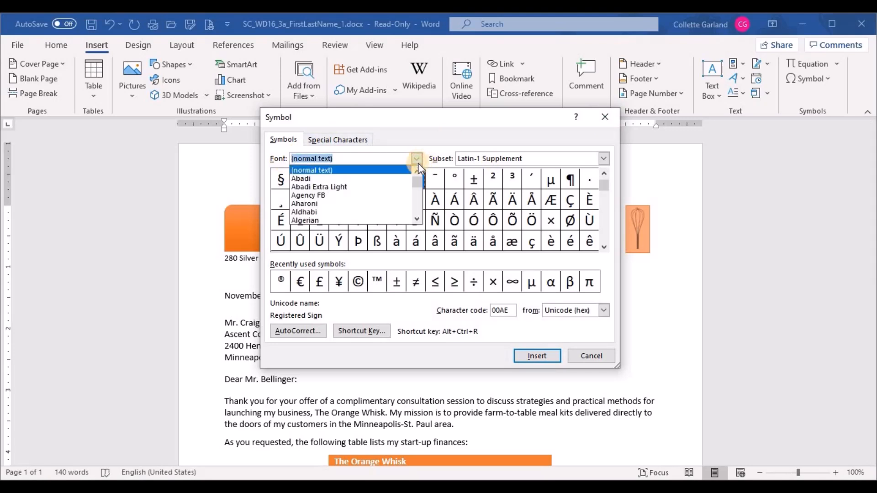
pyautogui.moveTo(417, 177); pyautogui.dragTo(415, 206)
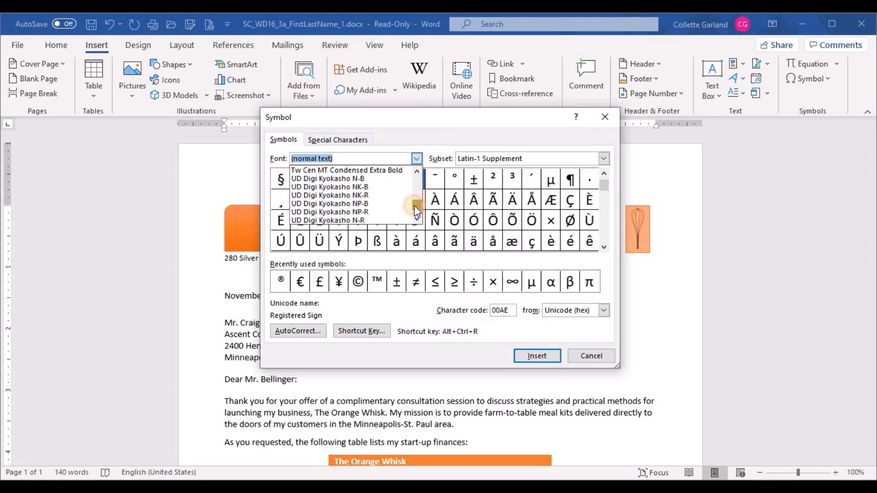
pyautogui.scroll(2, 352, 197)
pyautogui.scroll(10, 350, 194)
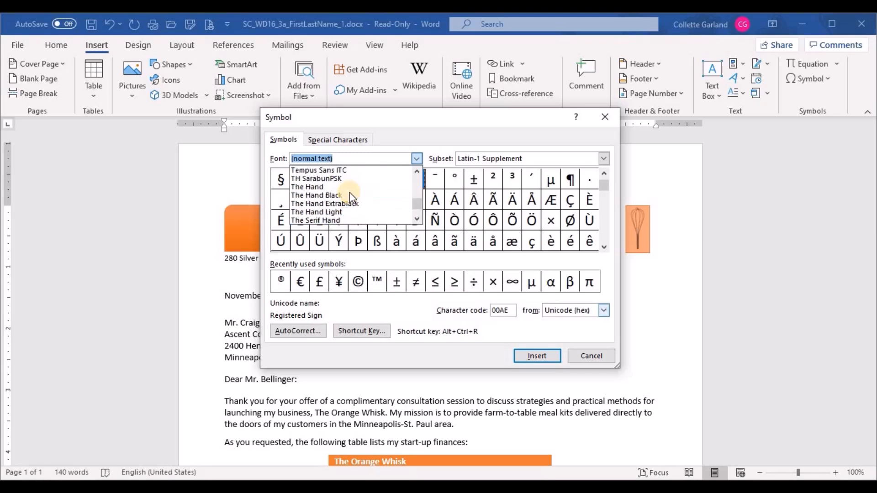
pyautogui.scroll(3, 351, 194)
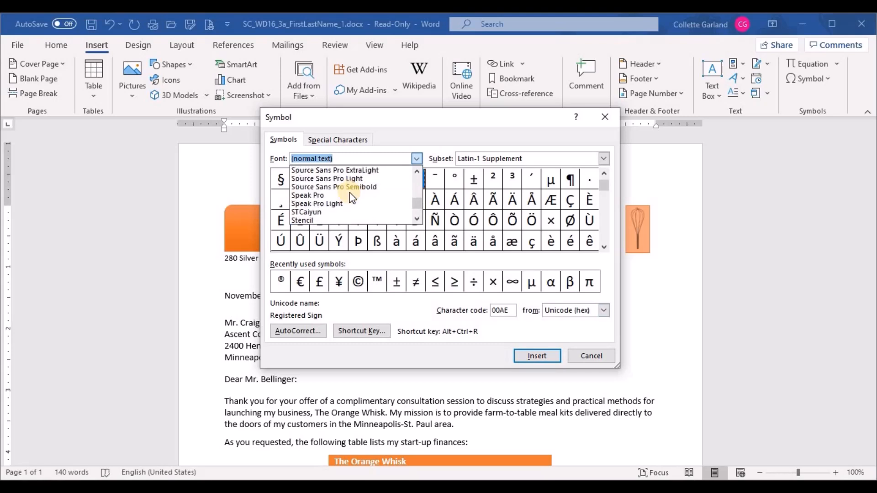
pyautogui.scroll(-5, 350, 193)
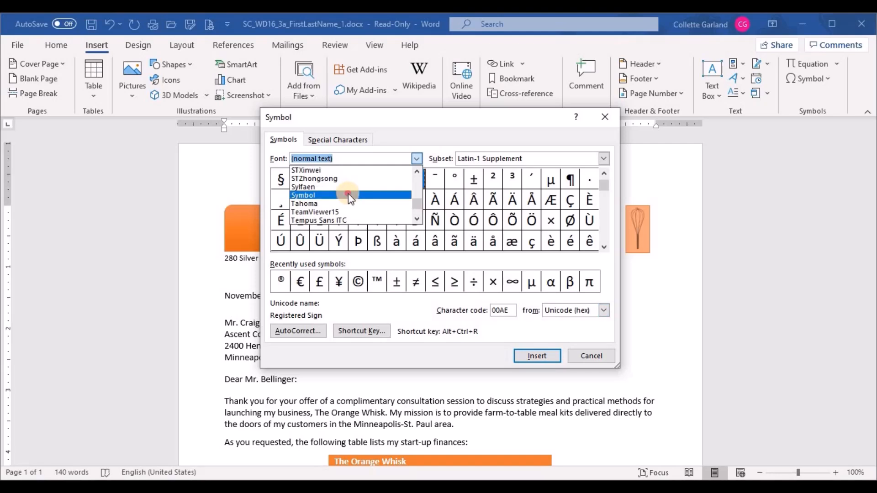
pyautogui.click(348, 194)
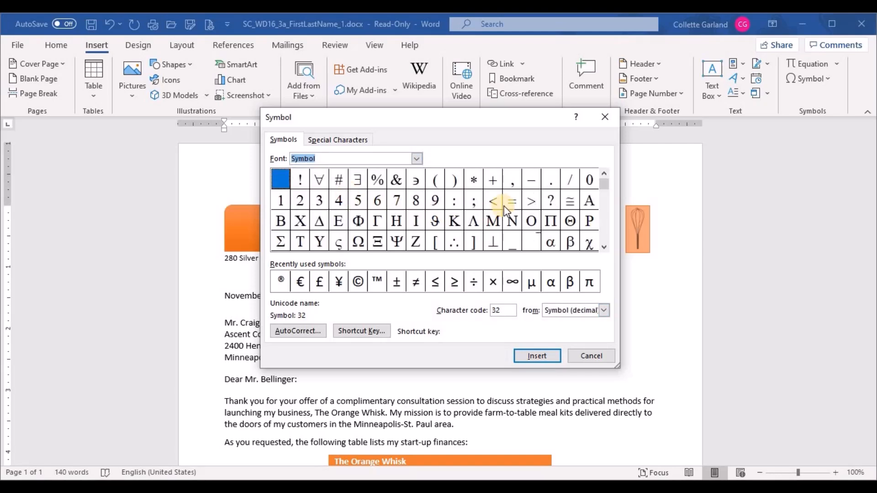
# Insert the bullet symbol with character code 183 between the phone number and the web address, and close the symbol dialog.
pyautogui.click(511, 312)
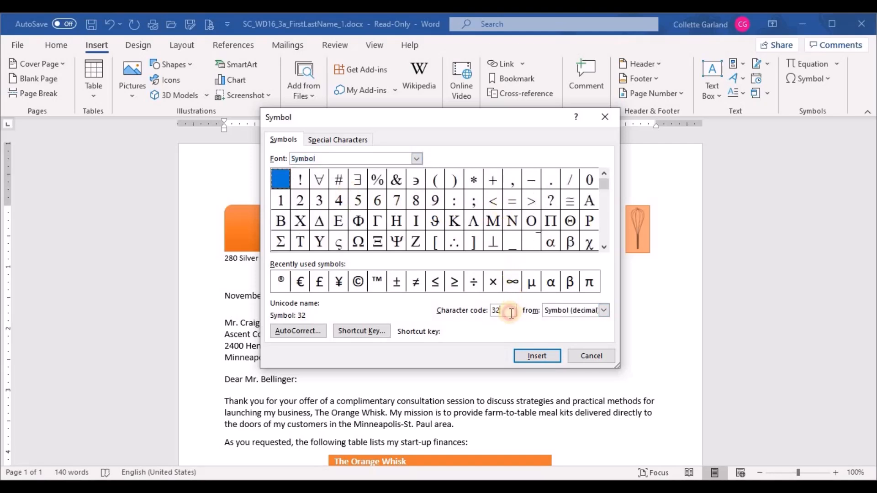
pyautogui.press('BackSpace')
pyautogui.press('BackSpace')
pyautogui.write('183')
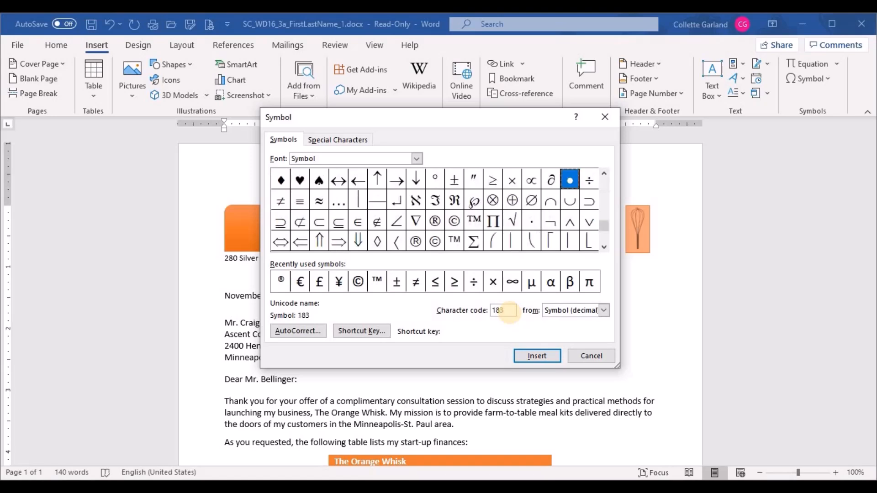
pyautogui.click(549, 357)
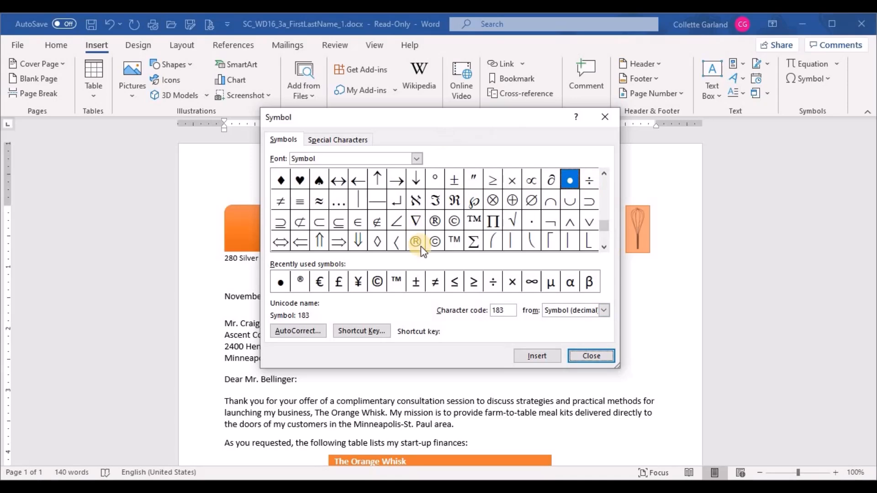
pyautogui.moveTo(498, 119); pyautogui.dragTo(549, 90)
pyautogui.click(641, 328)
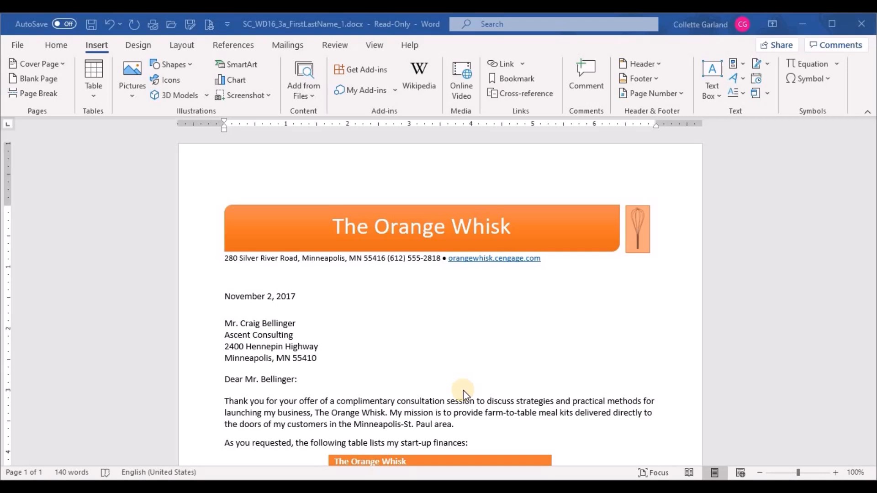
# Remove the hyperlink from the letterhead's web address and add a bottom border to the address line's paragraph.
pyautogui.rightClick(500, 263)
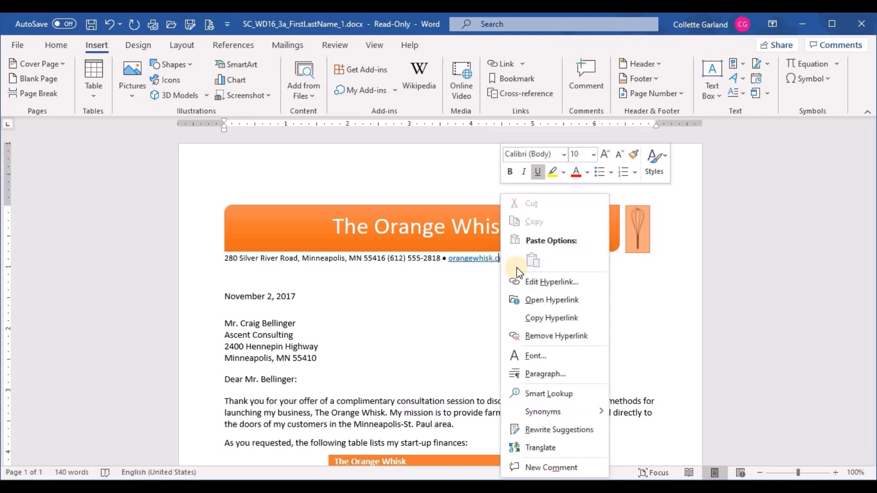
pyautogui.click(549, 335)
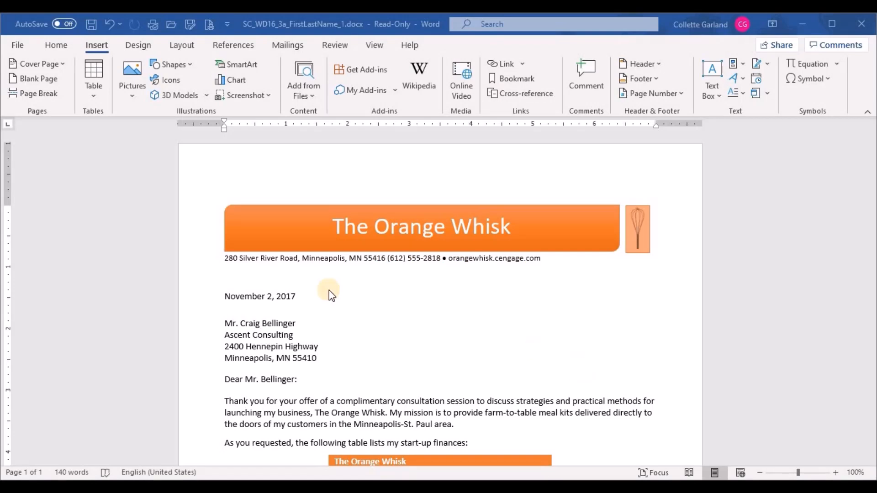
pyautogui.click(328, 261)
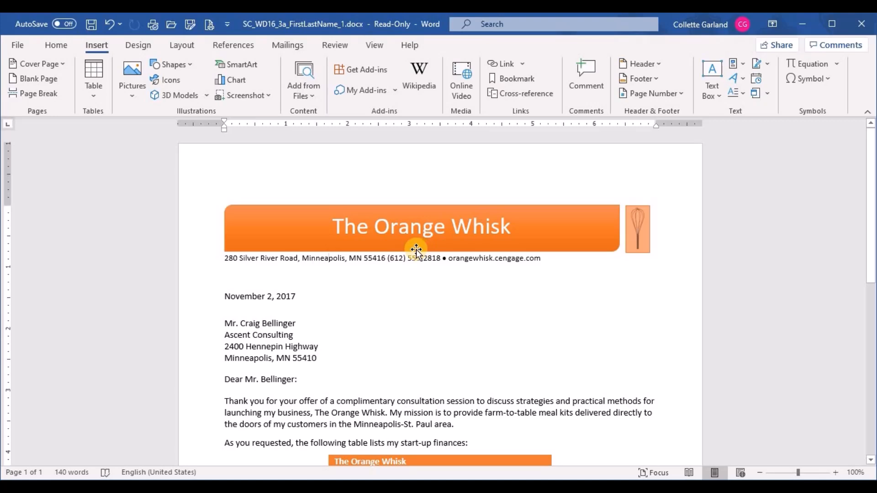
pyautogui.click(69, 49)
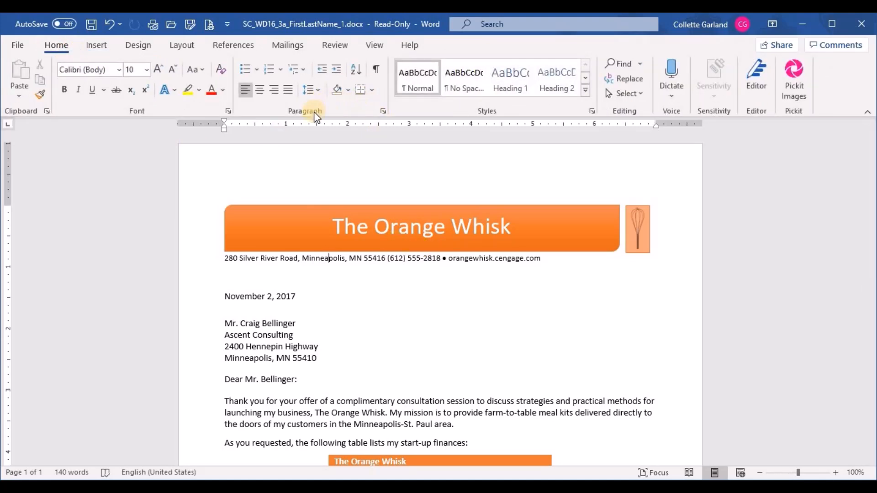
pyautogui.click(373, 91)
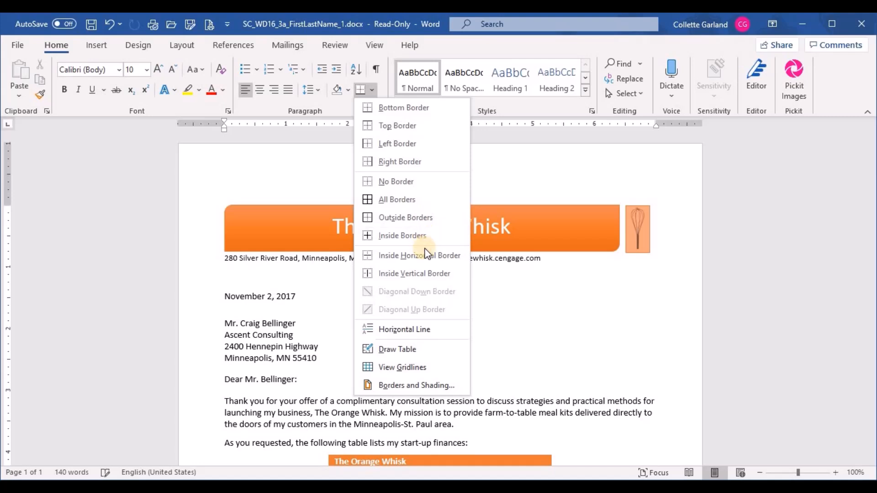
pyautogui.click(417, 110)
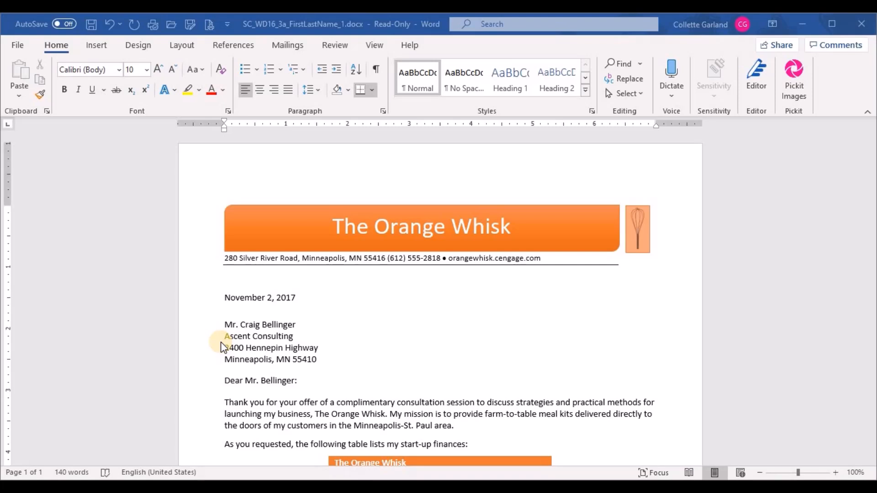
# Set a left tab stop at 4" for the date line and move the date to that tab stop.
pyautogui.click(226, 301)
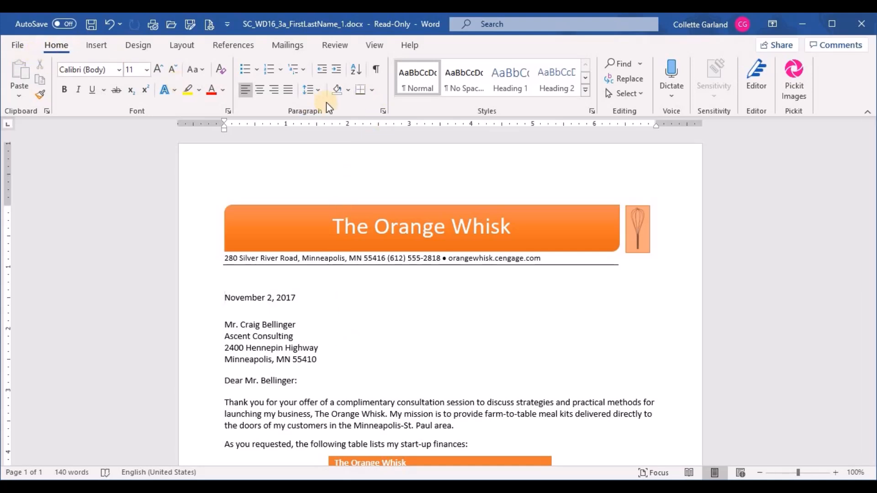
pyautogui.click(384, 112)
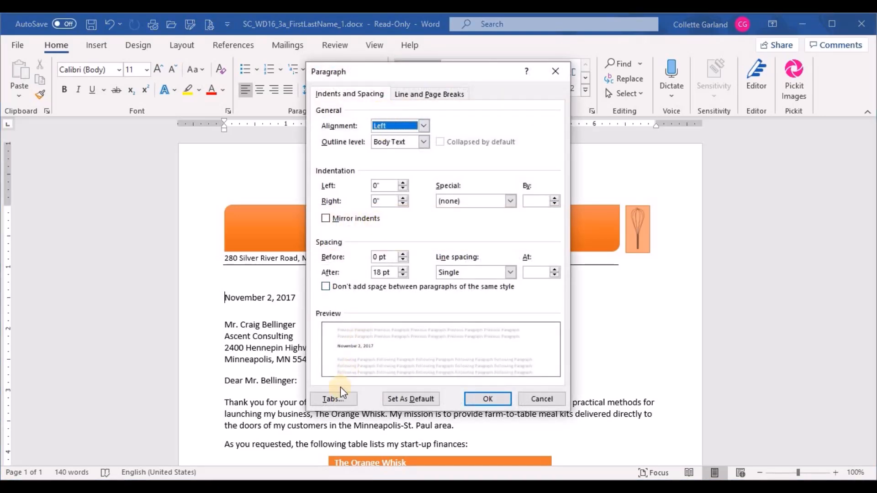
pyautogui.click(340, 402)
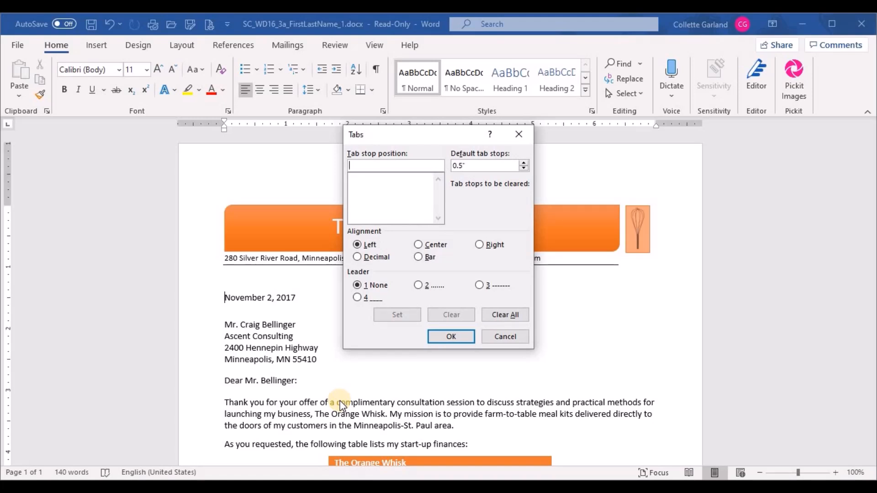
pyautogui.write('4')
pyautogui.click(447, 338)
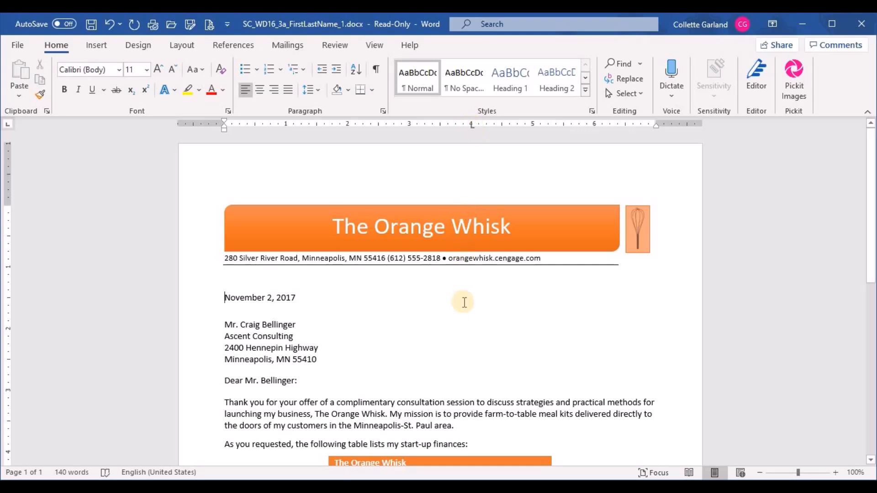
pyautogui.press('Tab')
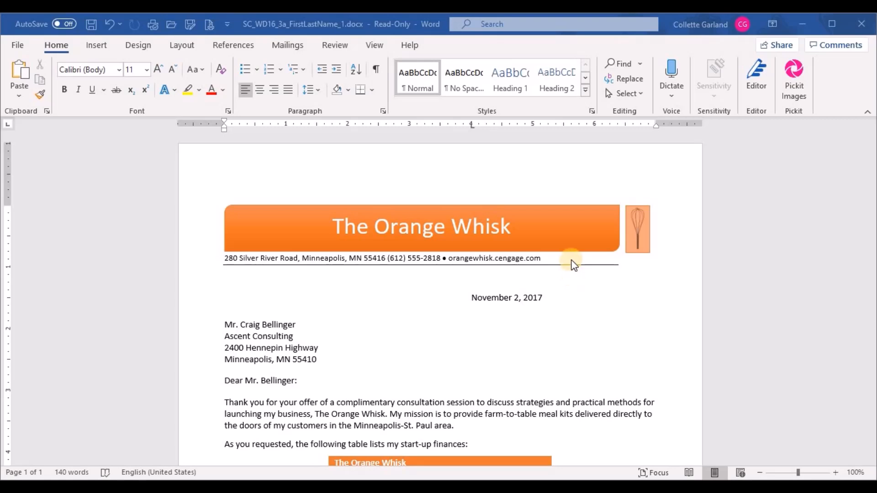
# Merge the title cells in the start-up finances table's first row and center the title.
pyautogui.scroll(-4, 571, 273)
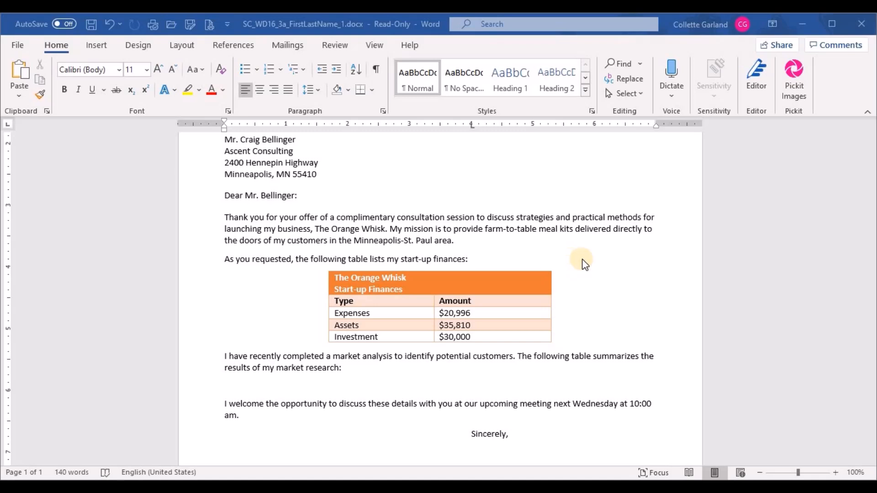
pyautogui.moveTo(521, 279); pyautogui.dragTo(386, 287)
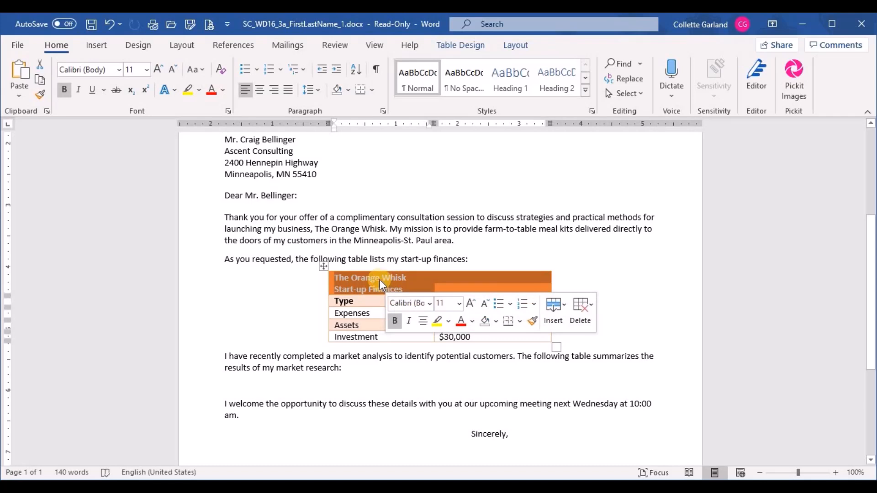
pyautogui.click(507, 45)
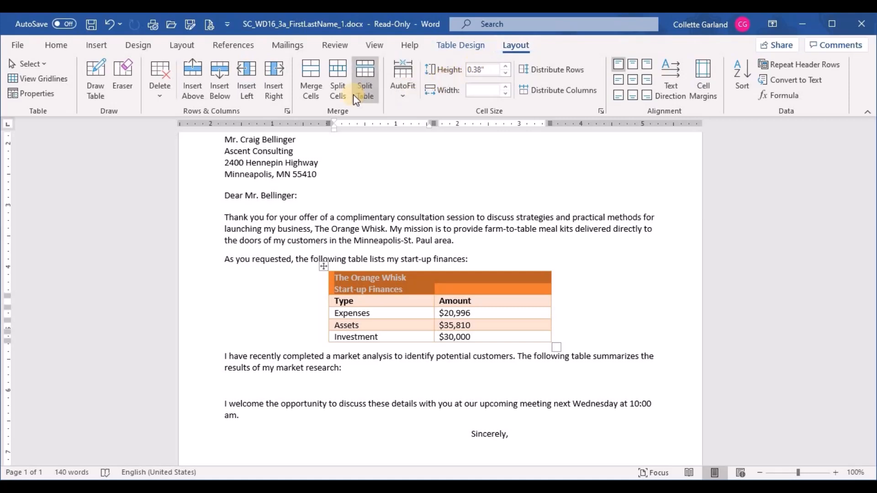
pyautogui.click(317, 101)
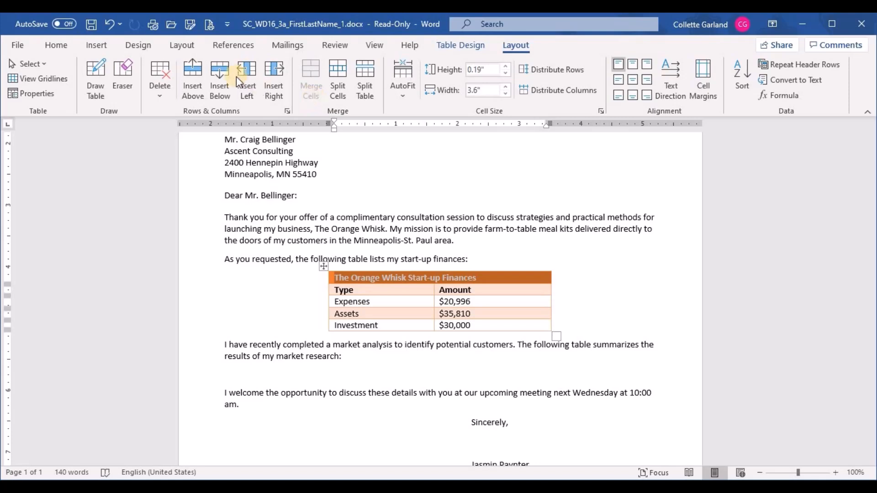
pyautogui.click(57, 44)
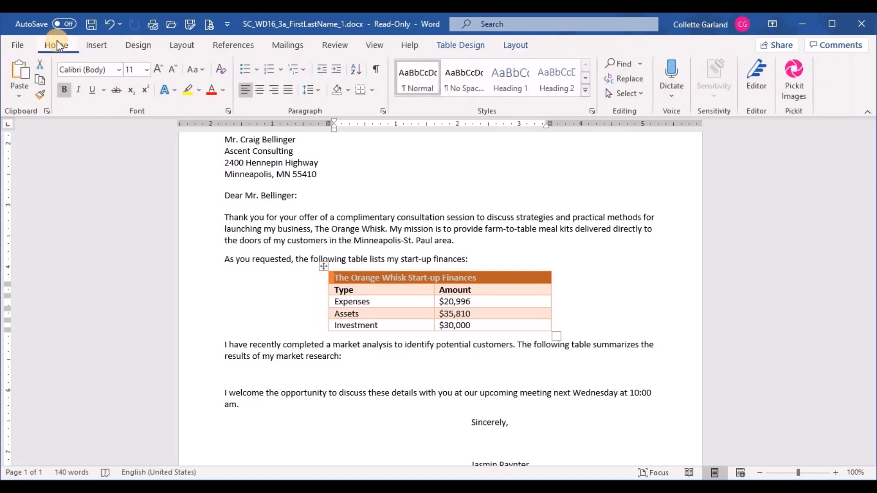
pyautogui.click(264, 94)
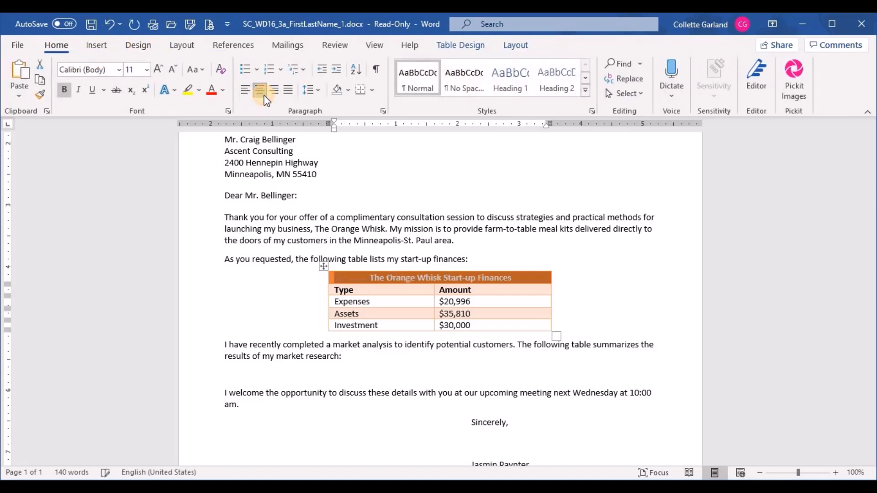
pyautogui.click(600, 265)
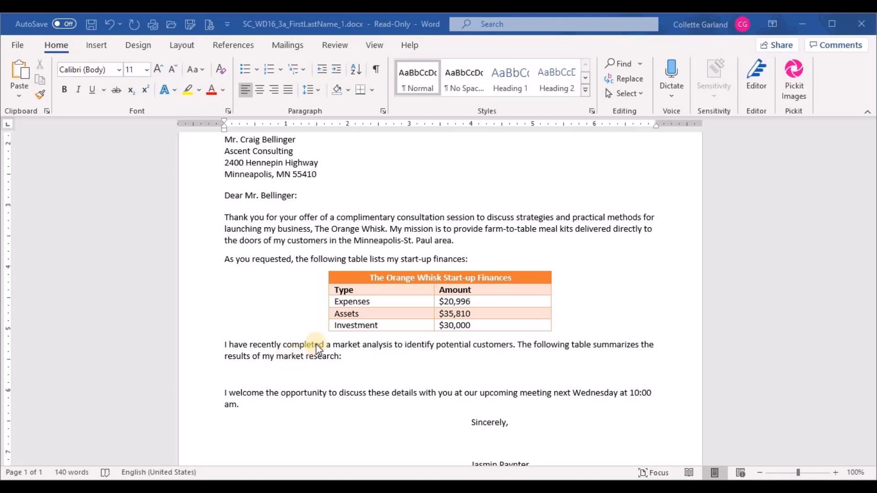
# Change the font of the Type and Amount heading row to Calibri Light (Headings).
pyautogui.moveTo(468, 288); pyautogui.dragTo(393, 290)
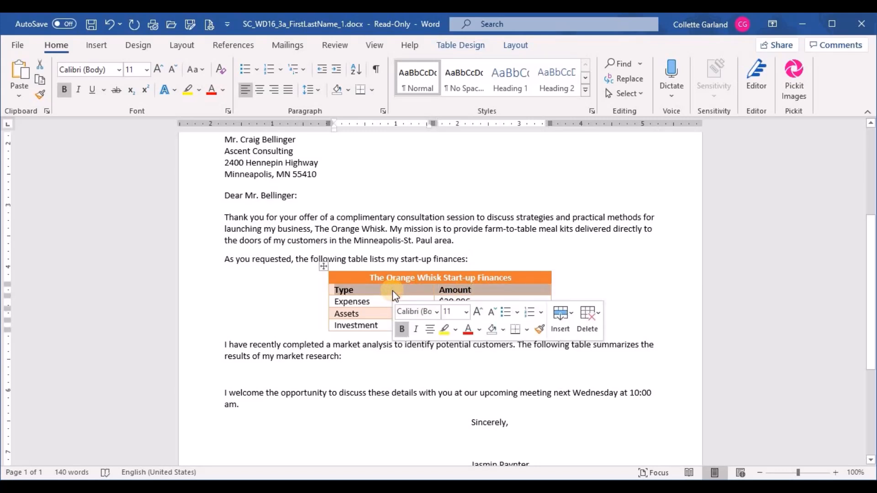
pyautogui.click(436, 314)
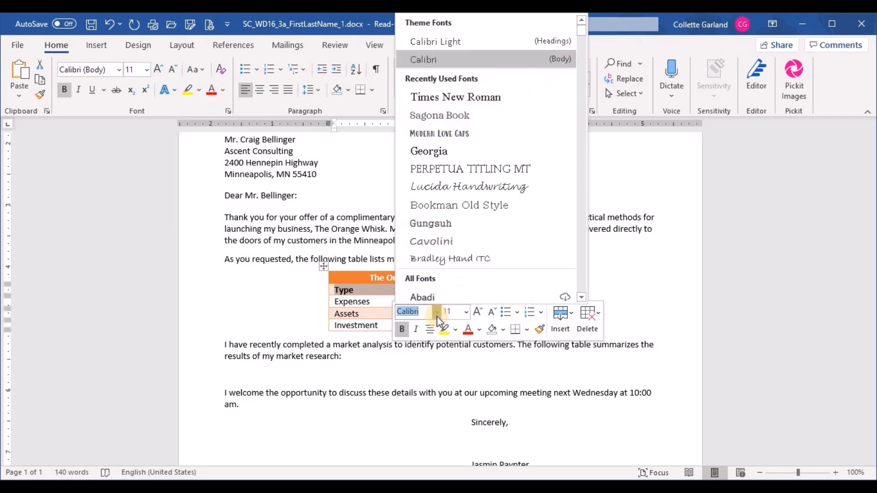
pyautogui.click(465, 40)
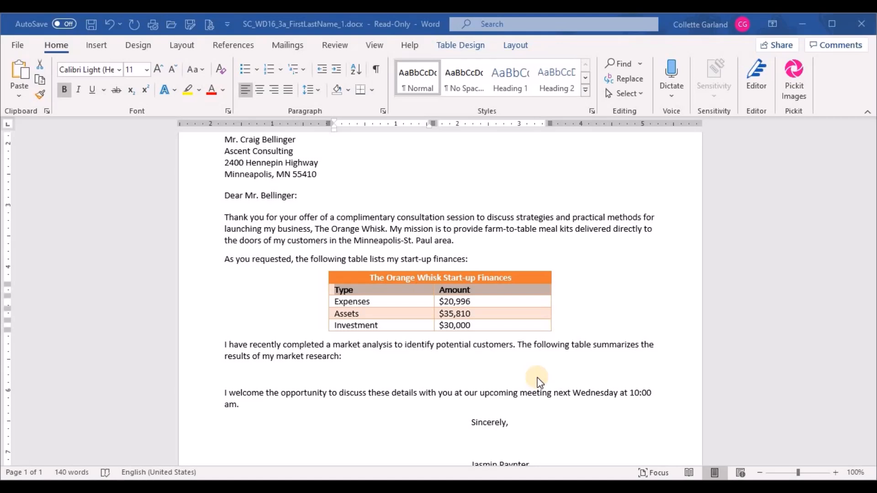
# Insert a row below the Investment row in the finances table and fill it with Funding and $56,806.
pyautogui.click(539, 327)
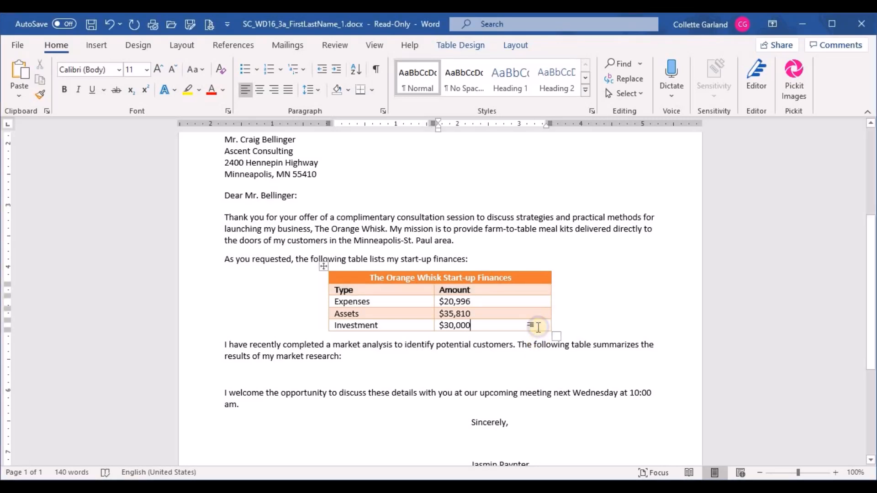
pyautogui.rightClick(539, 328)
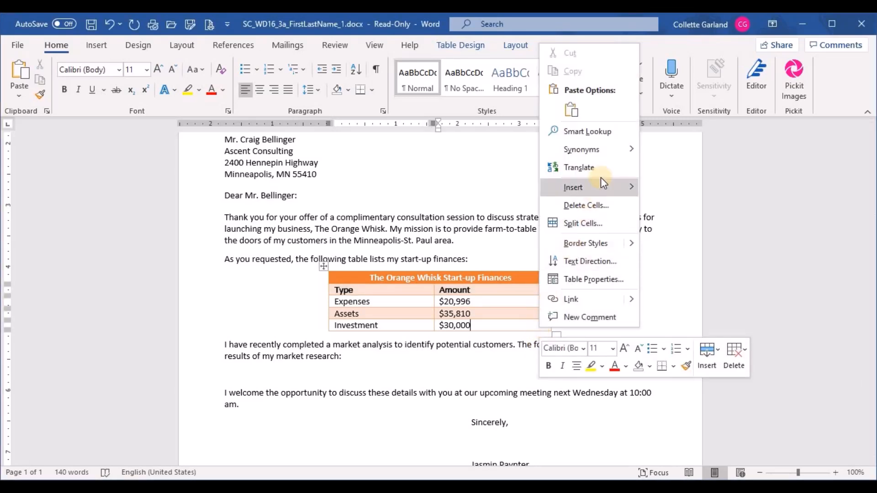
pyautogui.moveTo(603, 183)
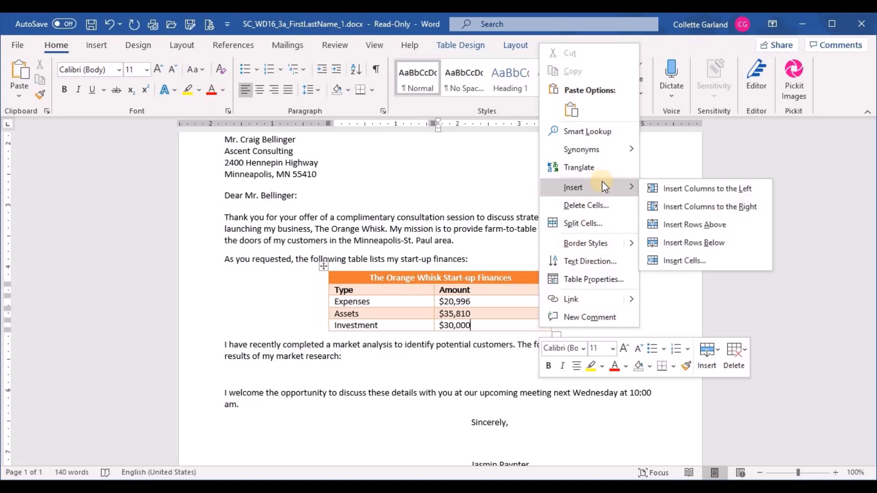
pyautogui.click(687, 242)
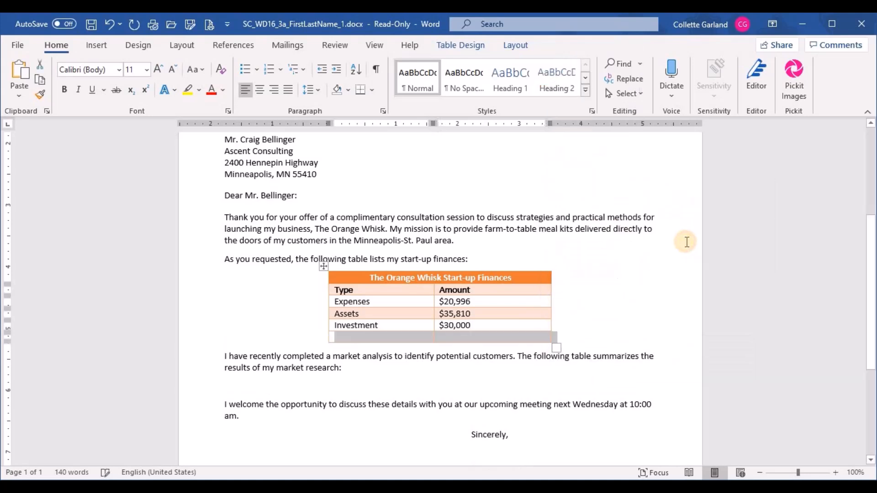
pyautogui.click(411, 337)
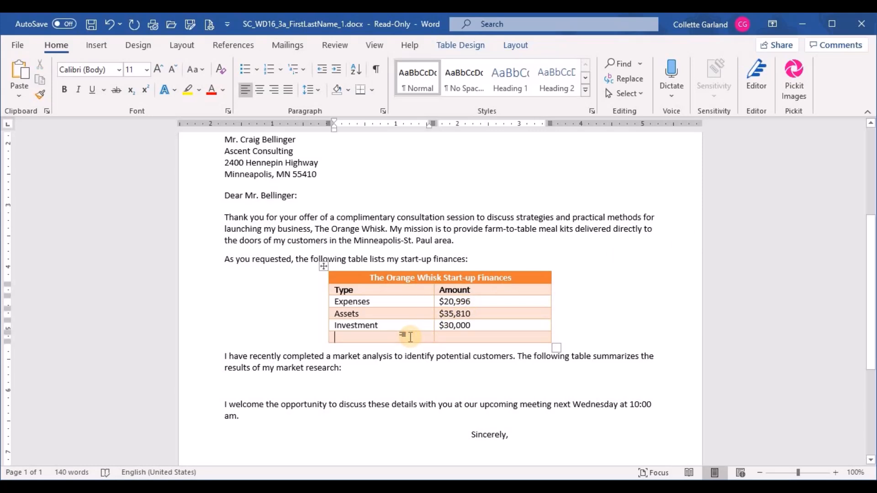
pyautogui.write('Funding')
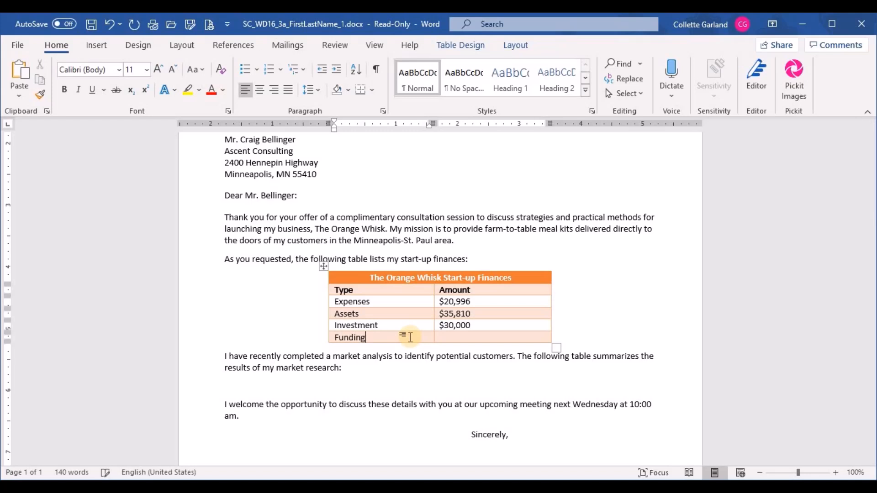
pyautogui.press('Tab')
pyautogui.write('$56,806')
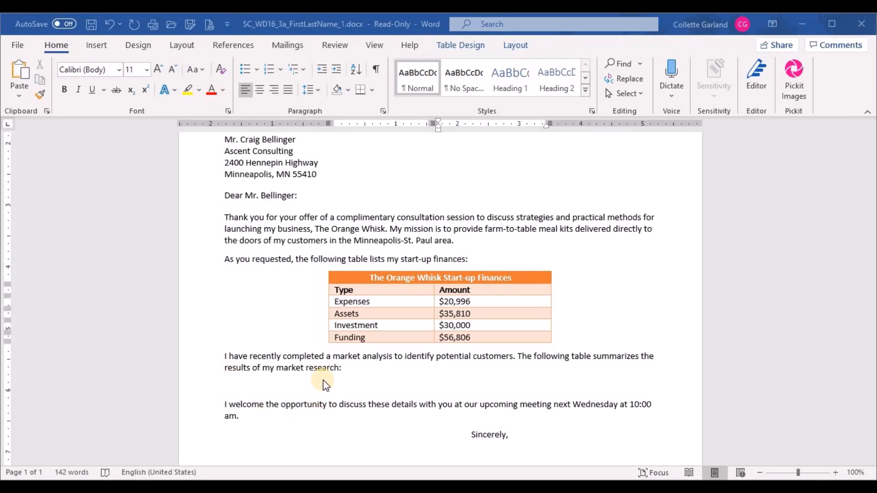
# Insert a table with two columns and four rows in the blank paragraph below the market research sentence.
pyautogui.click(357, 368)
pyautogui.scroll(-5, 358, 369)
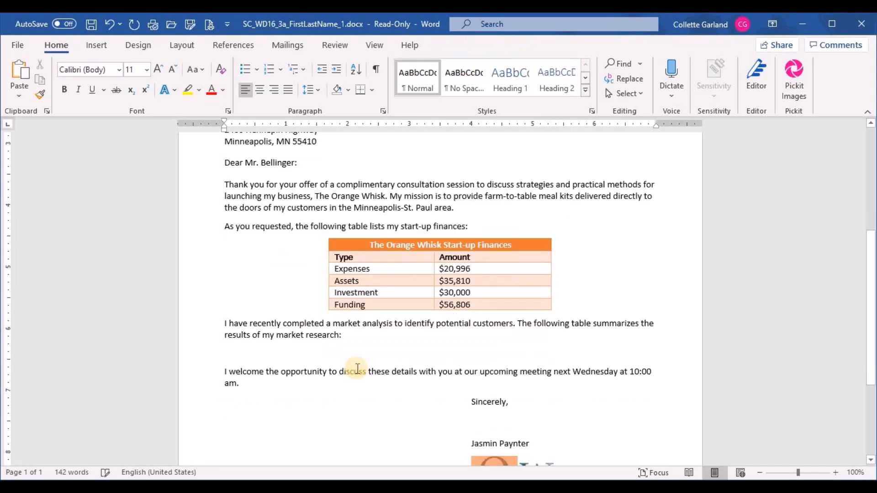
pyautogui.scroll(4, 358, 369)
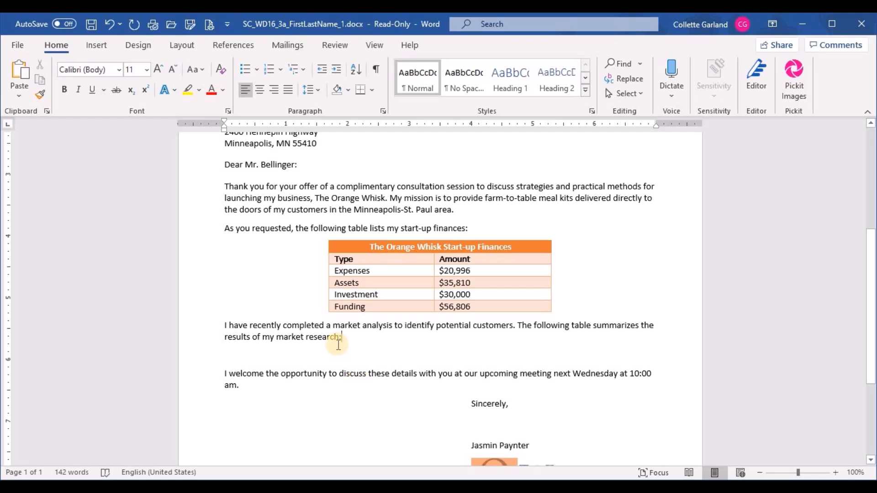
pyautogui.click(241, 356)
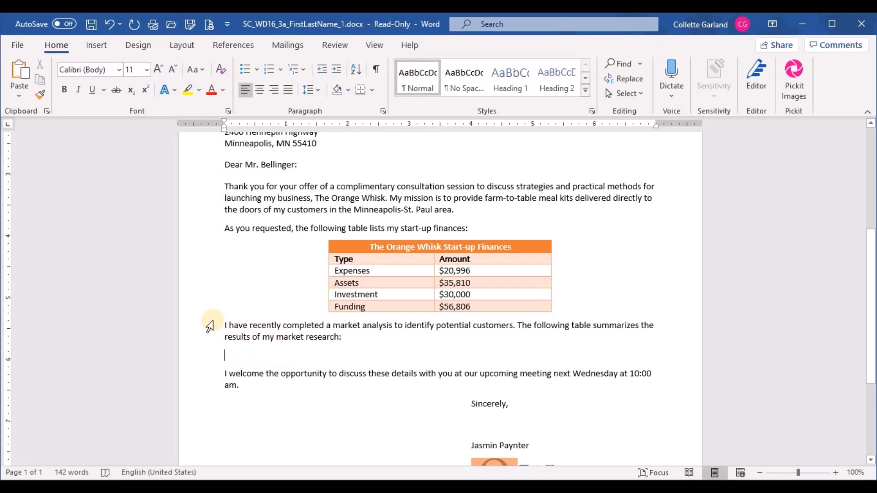
pyautogui.click(97, 45)
pyautogui.click(97, 92)
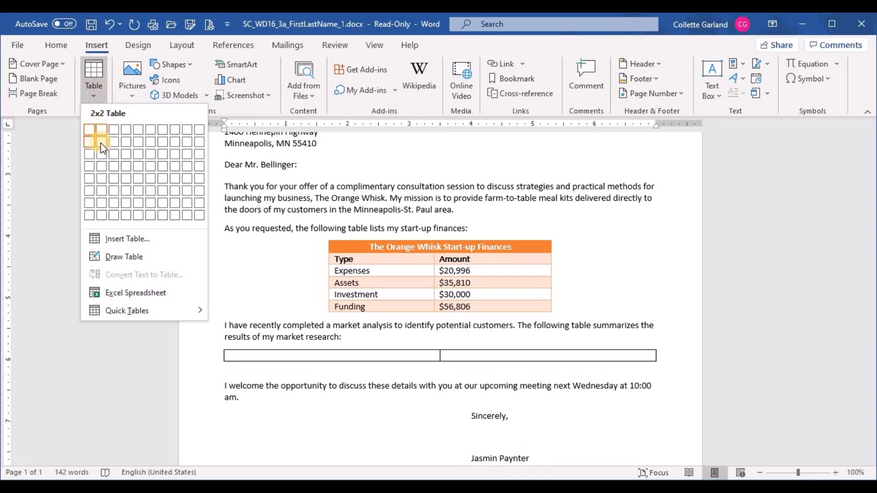
pyautogui.click(98, 166)
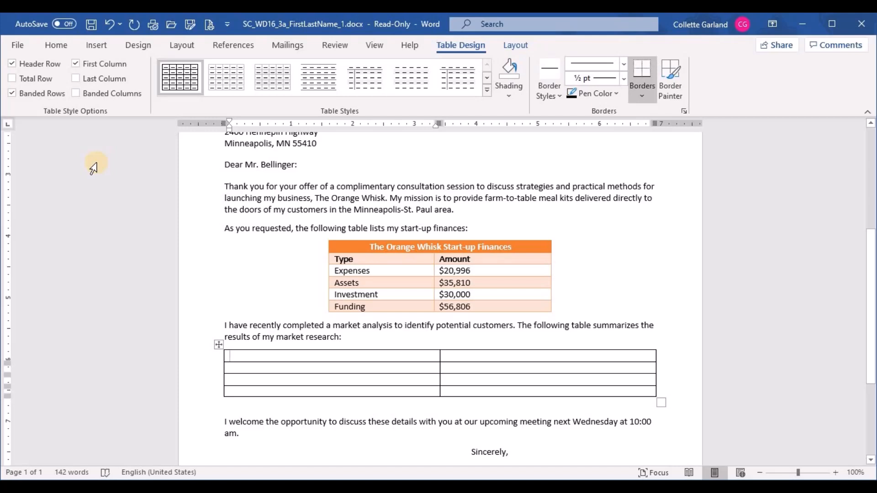
# Enter the column headings Category and % of Market in the first row of the market research table.
pyautogui.write('Category')
pyautogui.press('Tab')
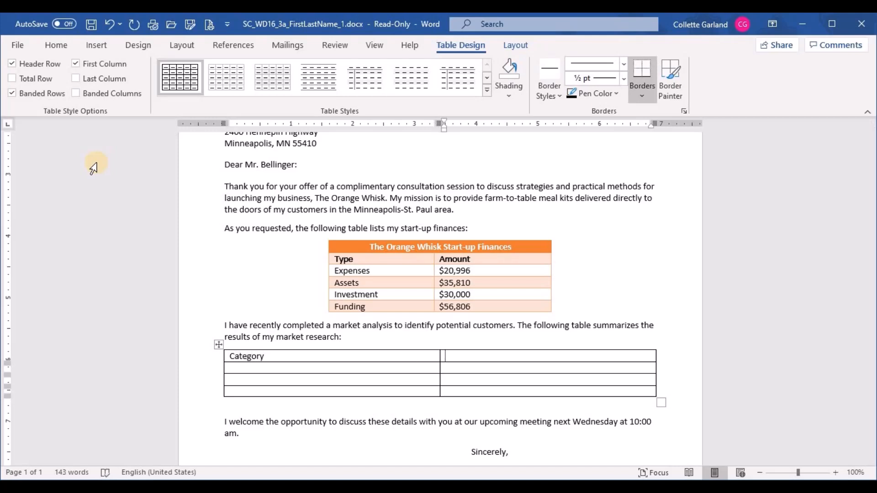
pyautogui.write('% of Market')
pyautogui.press('Tab')
# Fill the second row of the market research table with Families with children and 59%.
pyautogui.write('Familia')
pyautogui.press('BackSpace')
pyautogui.write('es with children')
pyautogui.press('Tab')
pyautogui.write('59')
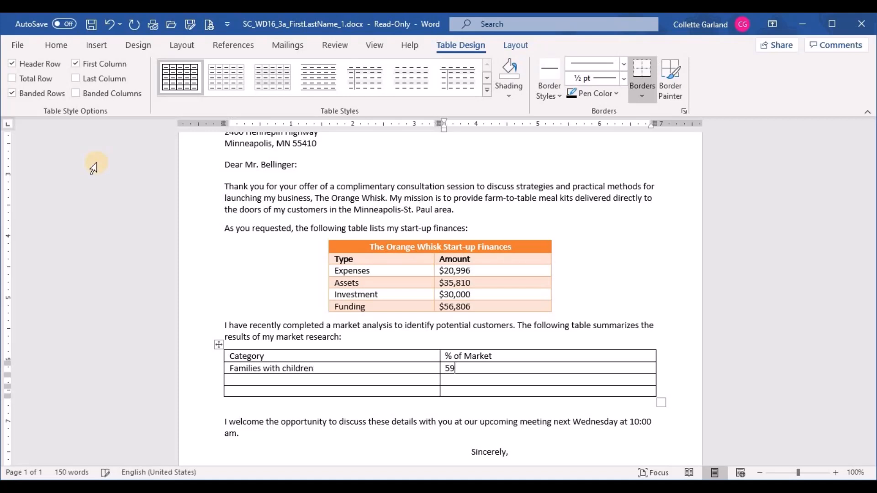
pyautogui.write('%')
pyautogui.press('Tab')
# Fill the last two market research rows with Working couple (no children), 19%, and Working single (no children), 22%.
pyautogui.write('Working coup')
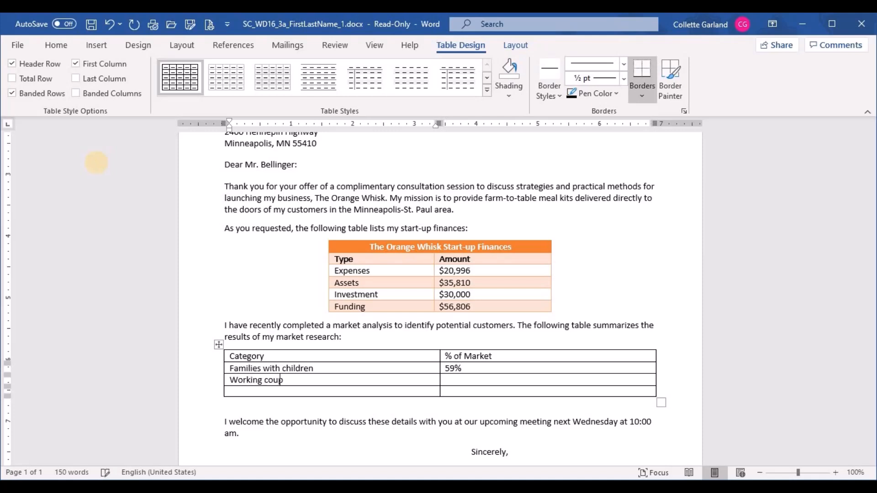
pyautogui.write('le (no children')
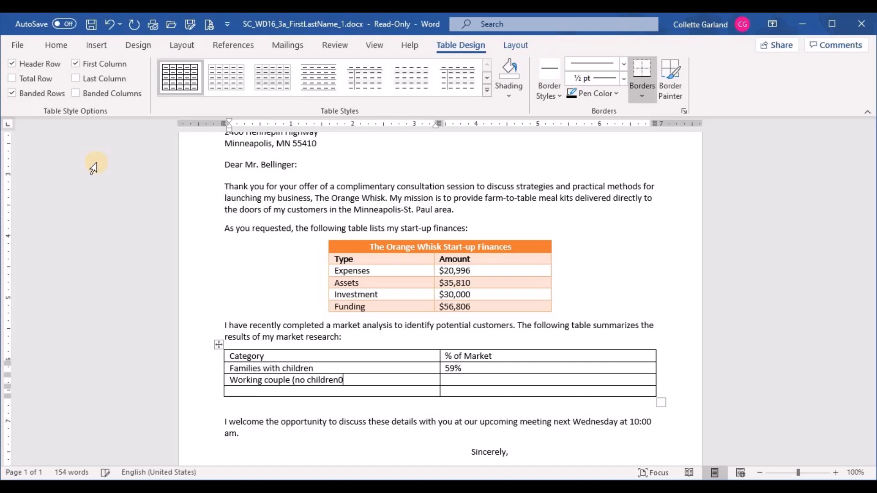
pyautogui.write(')')
pyautogui.press('Tab')
pyautogui.write('19%')
pyautogui.press('Tab')
pyautogui.write('Working sing')
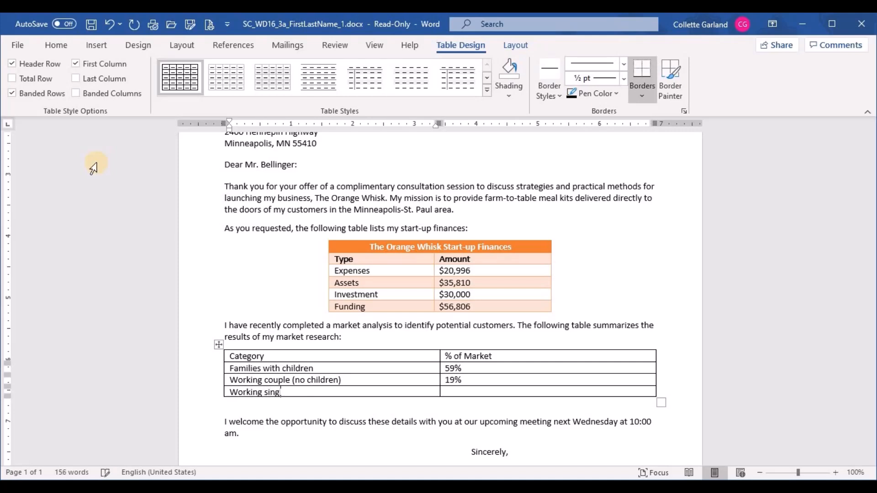
pyautogui.write('le (no children)')
pyautogui.press('Tab')
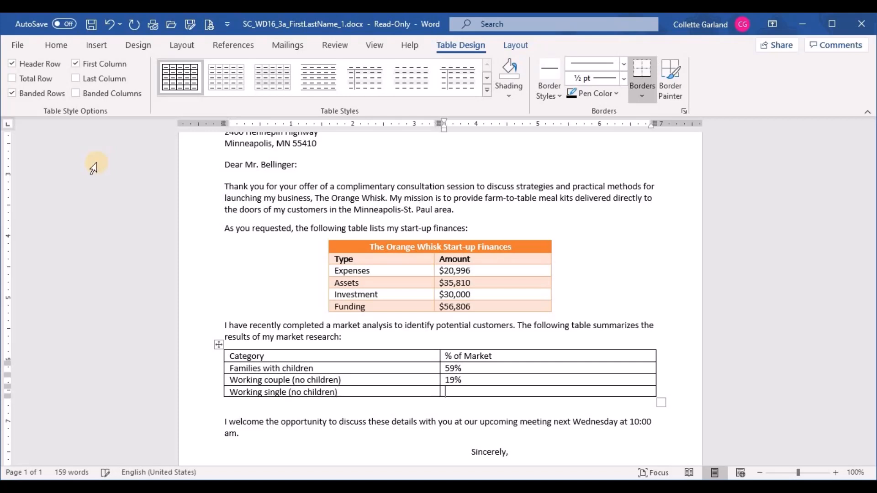
pyautogui.write('22%')
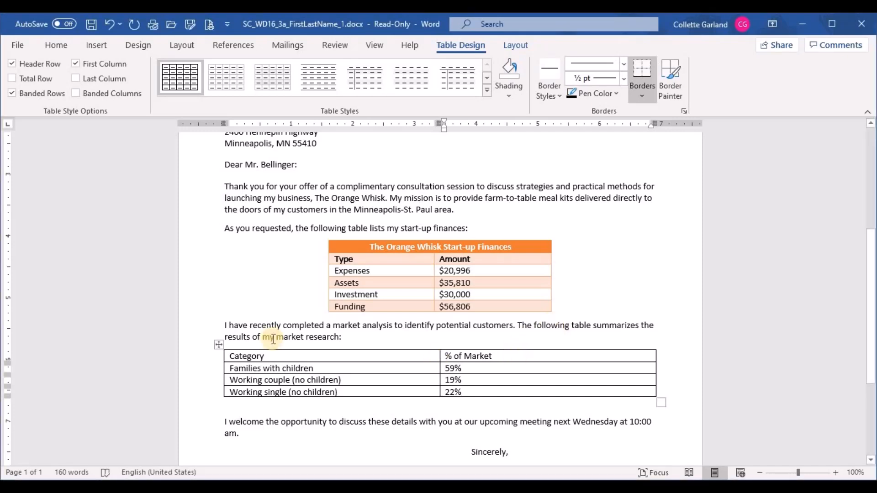
# Apply the orange banded grid style with a solid header row to the market research table and autofit its columns to the contents.
pyautogui.click(219, 345)
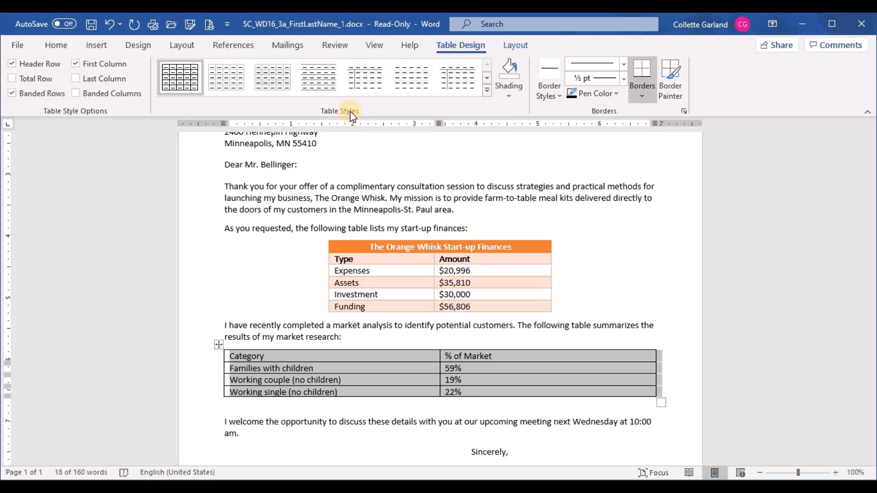
pyautogui.click(487, 94)
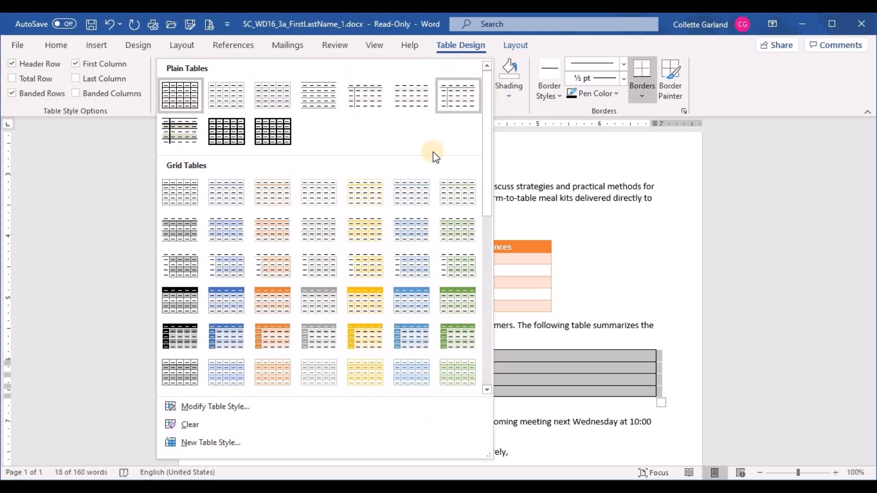
pyautogui.click(273, 306)
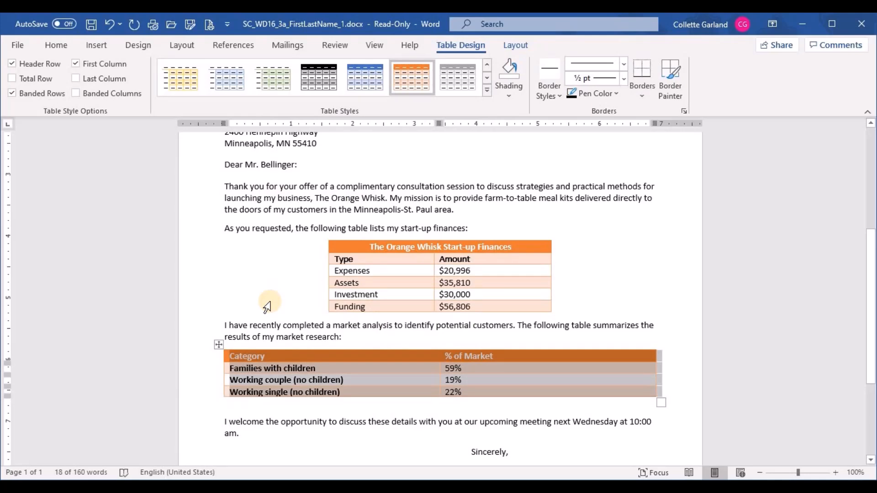
pyautogui.click(515, 46)
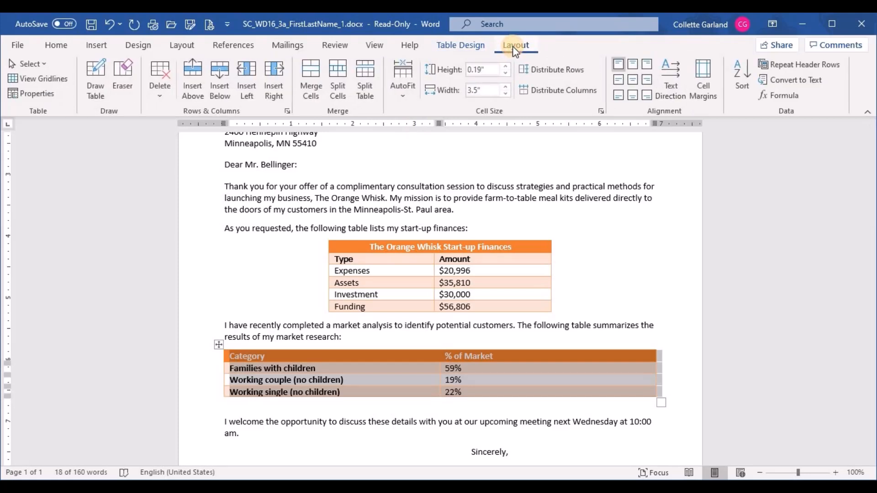
pyautogui.click(407, 100)
pyautogui.click(425, 114)
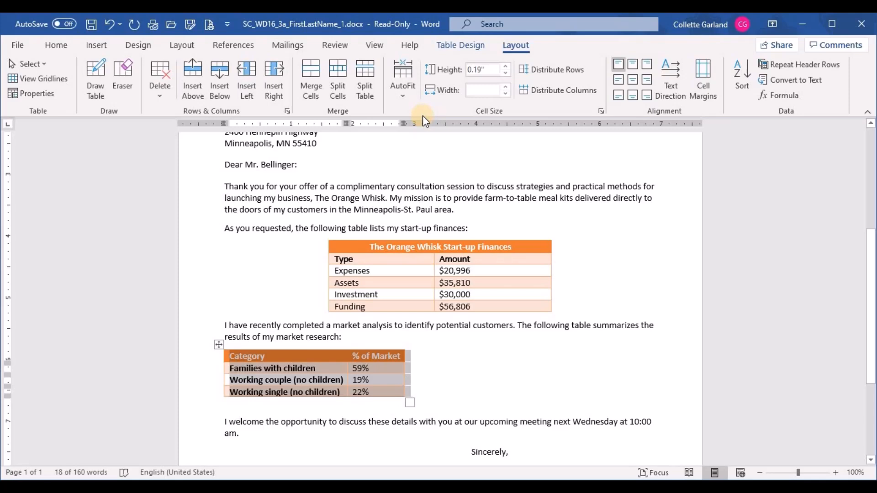
# Center the three percentages below the % of Market heading within their cells.
pyautogui.click(366, 357)
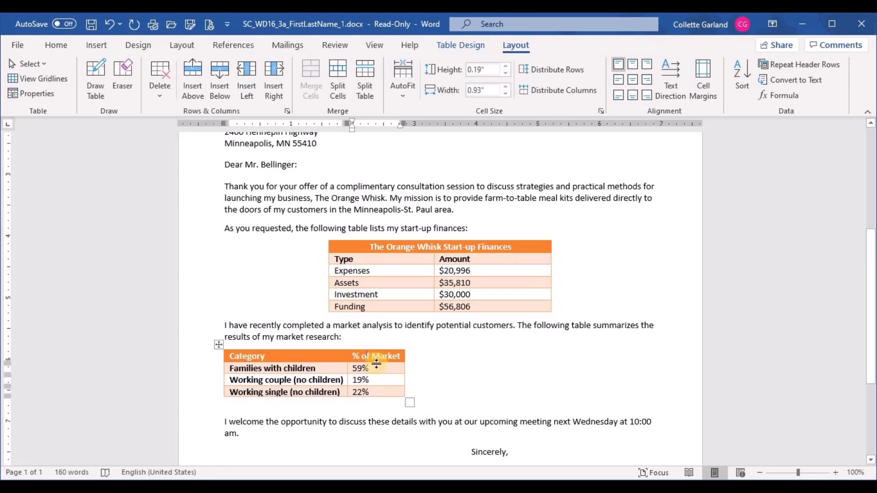
pyautogui.moveTo(362, 365); pyautogui.dragTo(360, 392)
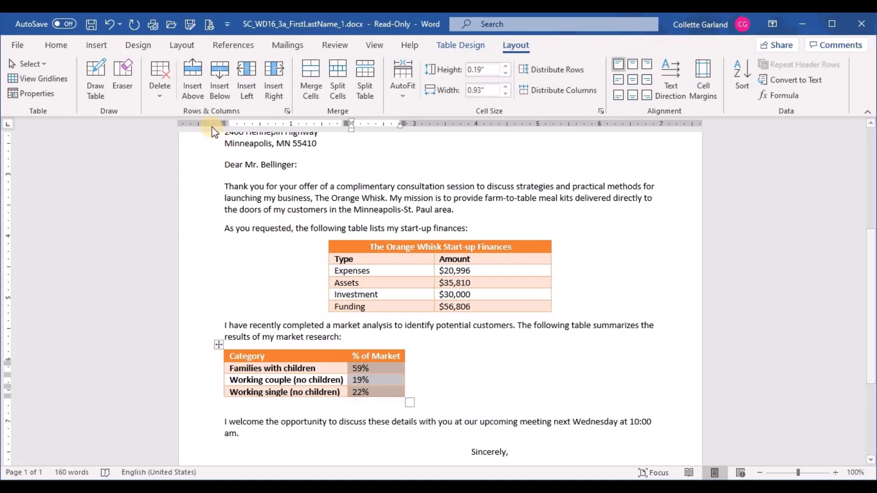
pyautogui.click(64, 43)
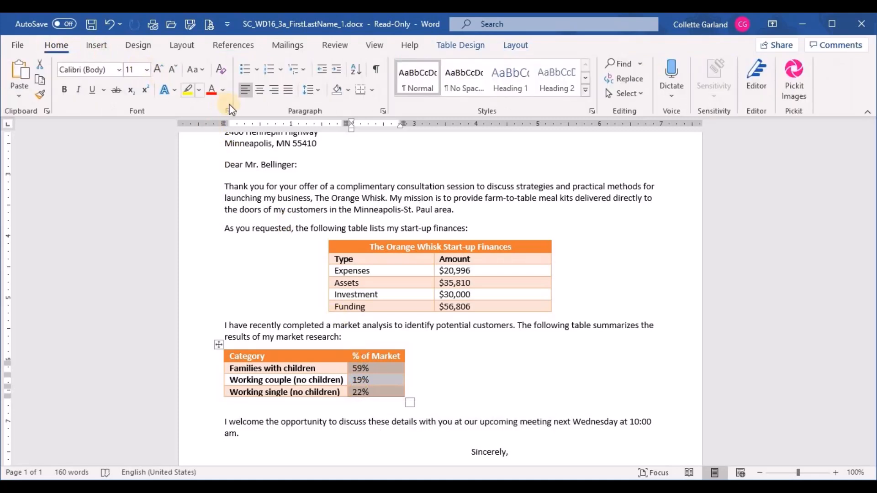
pyautogui.click(261, 90)
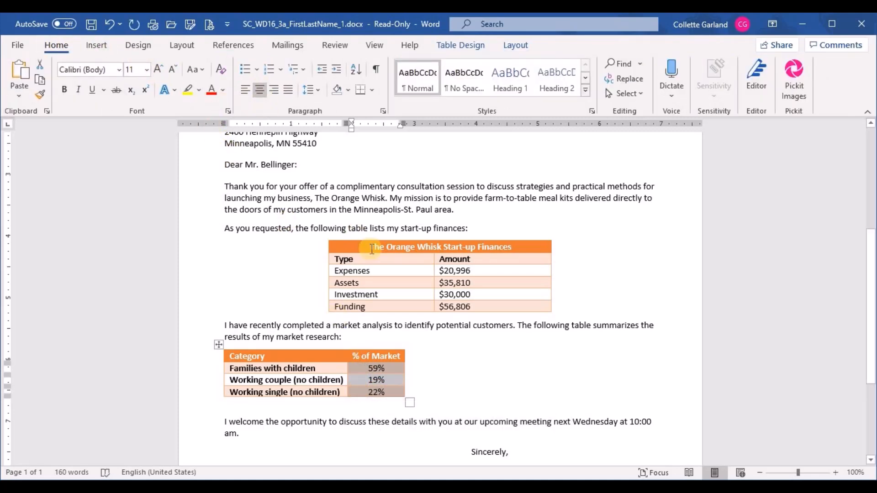
pyautogui.click(425, 355)
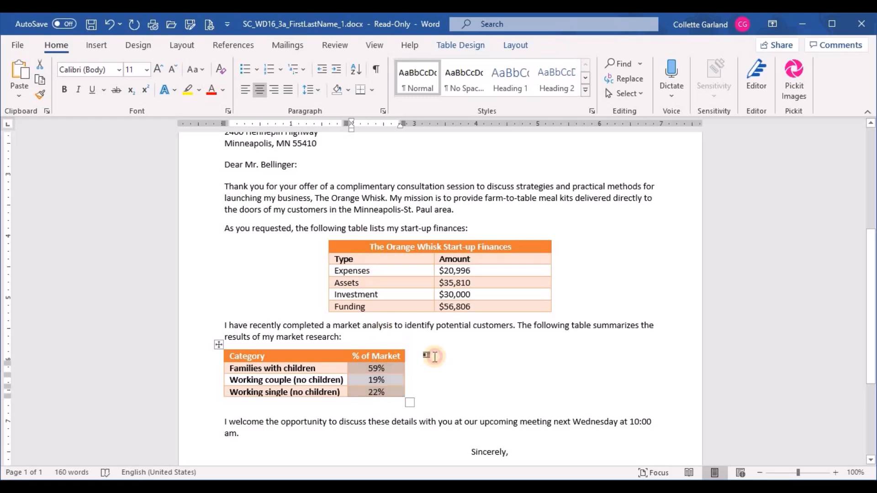
# Center the whole market research table horizontally between the page margins.
pyautogui.click(216, 346)
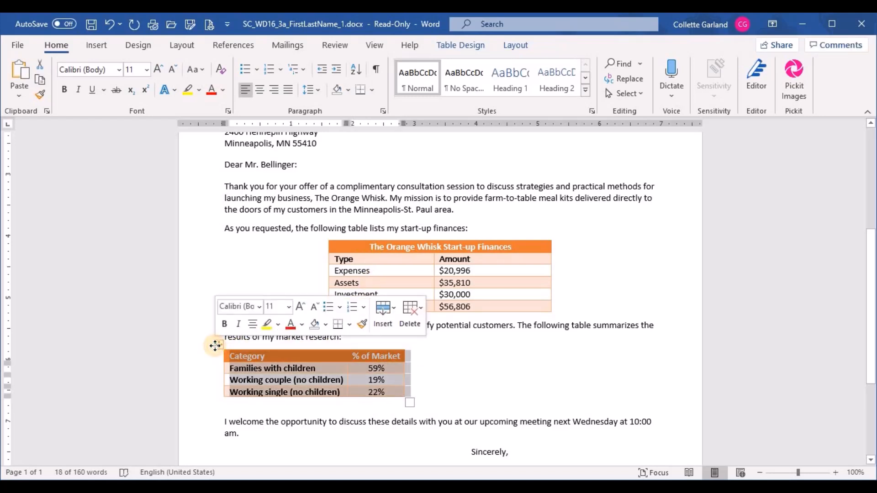
pyautogui.click(253, 325)
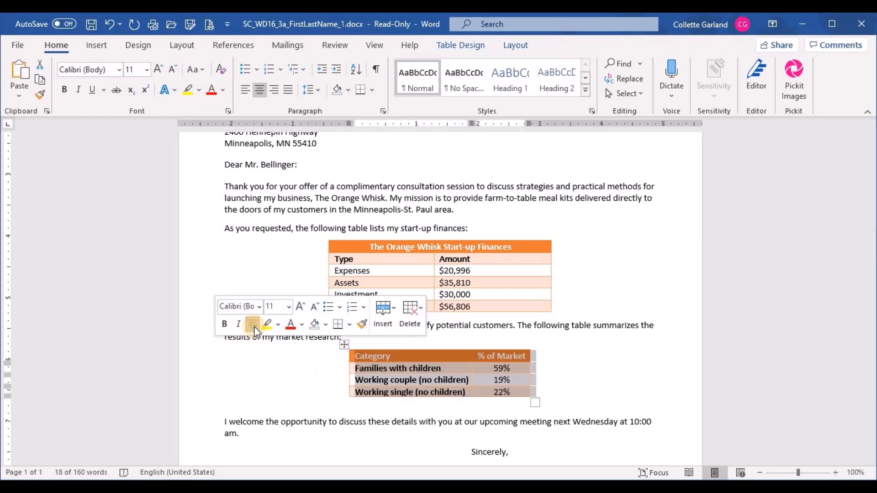
pyautogui.click(560, 375)
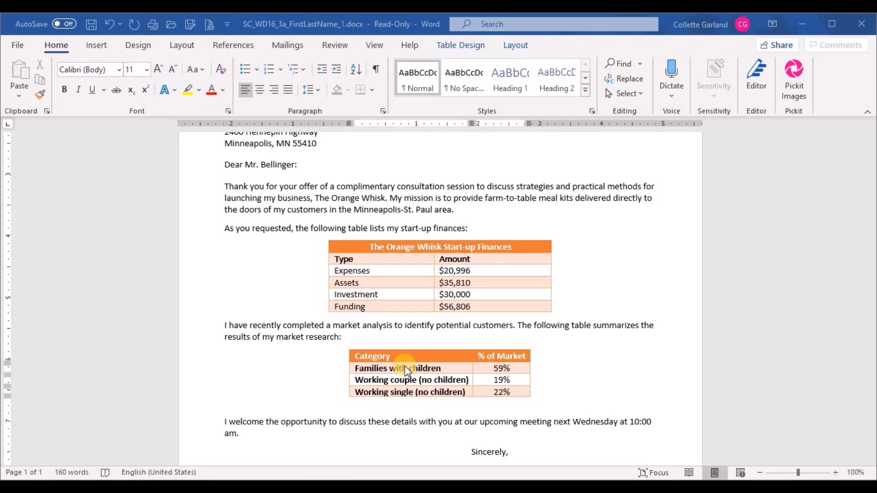
# Set the height of the W picture below the signature name to 0.5" and check that its aspect ratio is locked.
pyautogui.scroll(-5, 429, 330)
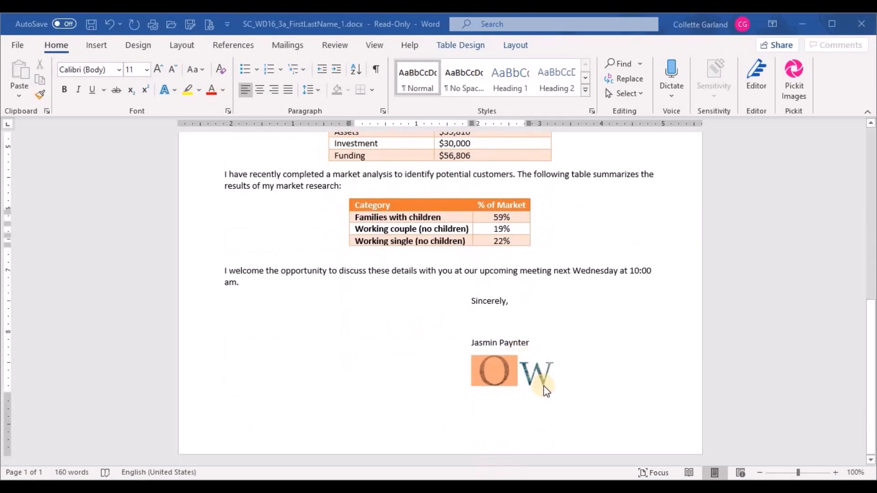
pyautogui.click(544, 378)
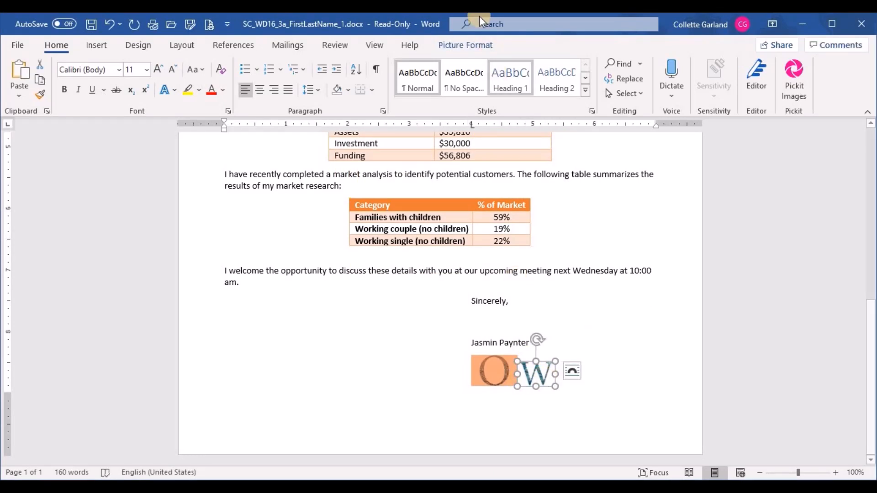
pyautogui.click(467, 45)
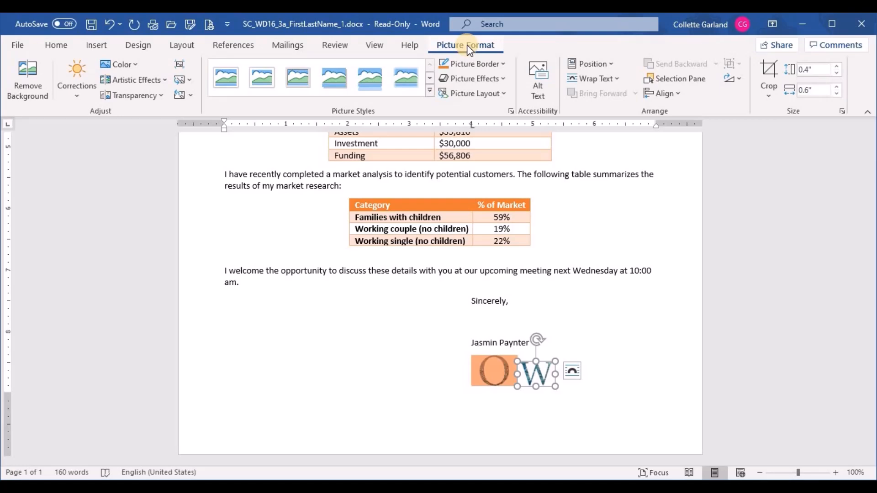
pyautogui.click(820, 69)
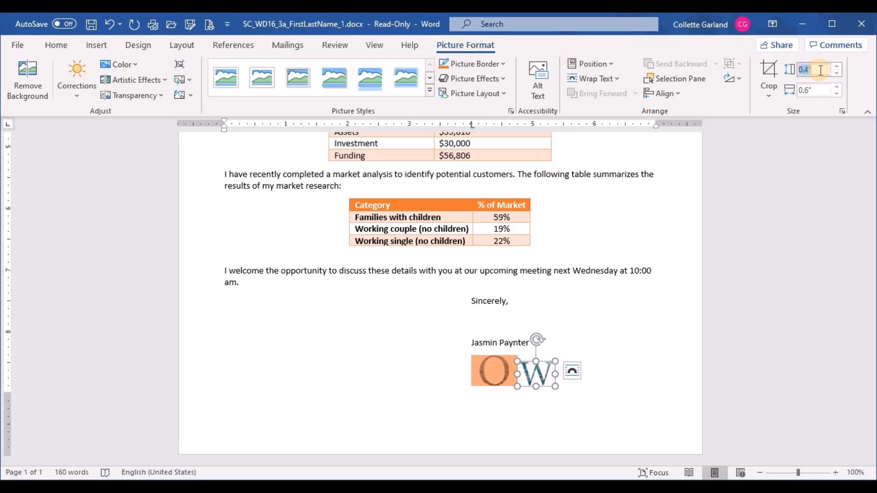
pyautogui.click(837, 66)
pyautogui.click(813, 90)
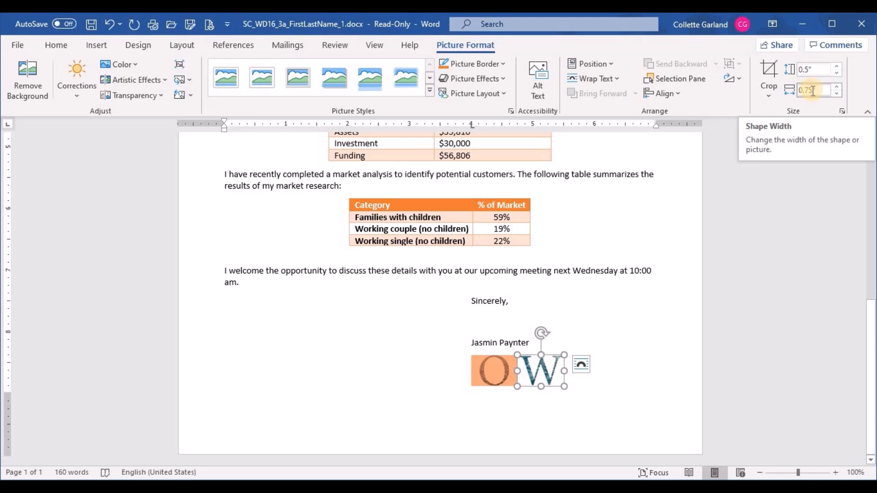
pyautogui.click(842, 111)
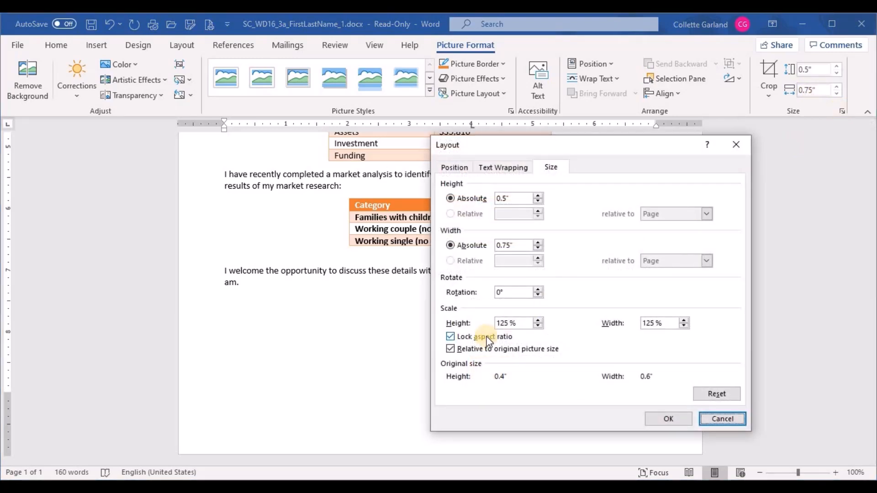
pyautogui.click(709, 419)
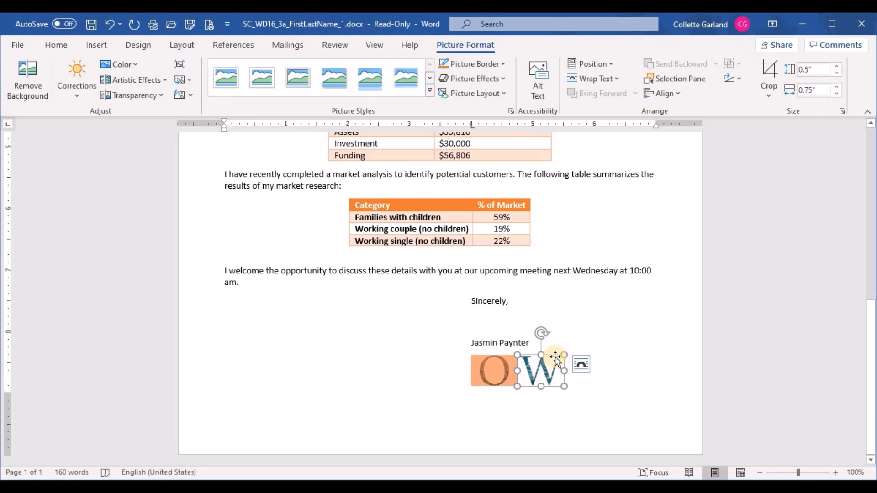
# Recolor the W picture with the orange variation that matches the O picture beside it.
pyautogui.click(132, 66)
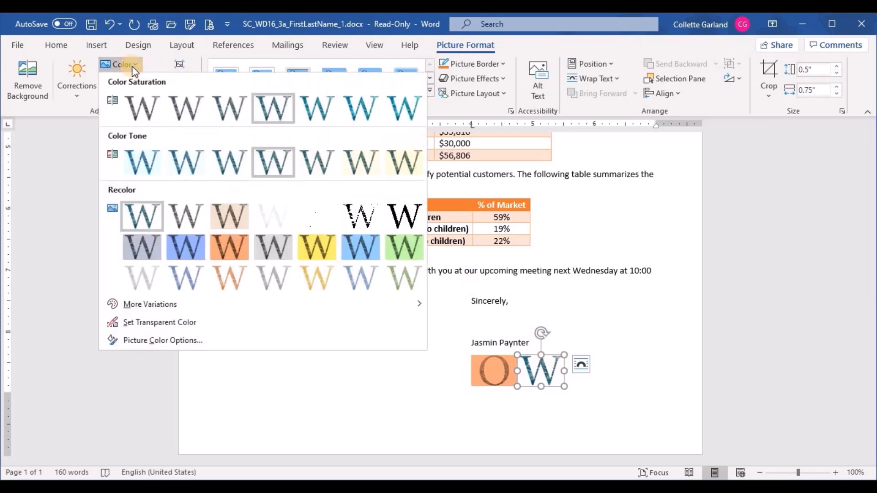
pyautogui.click(246, 251)
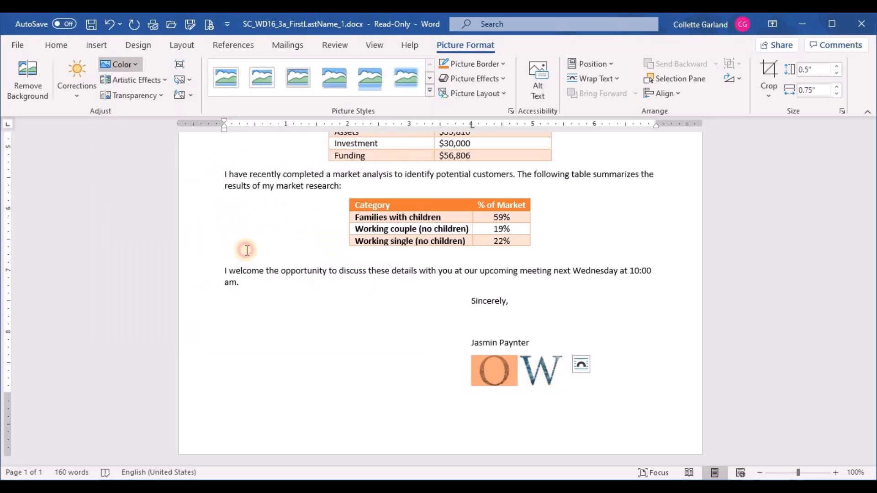